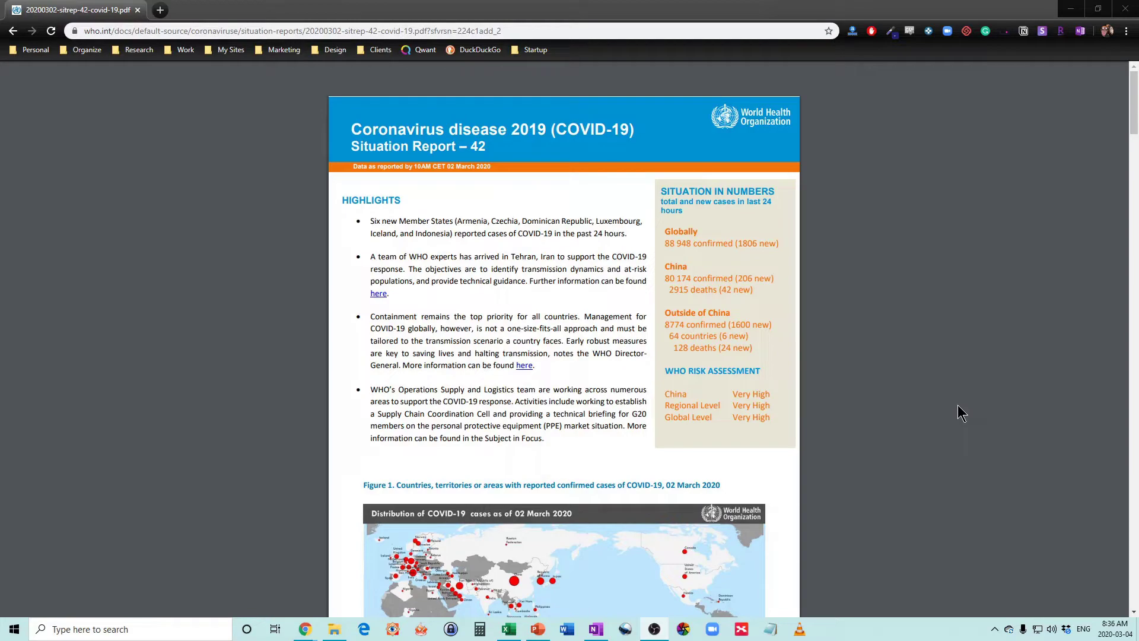
# - Review Tables 1 and 2 of the WHO situation report PDF, then minimize Chrome
pyautogui.scroll(-6, 957, 406)
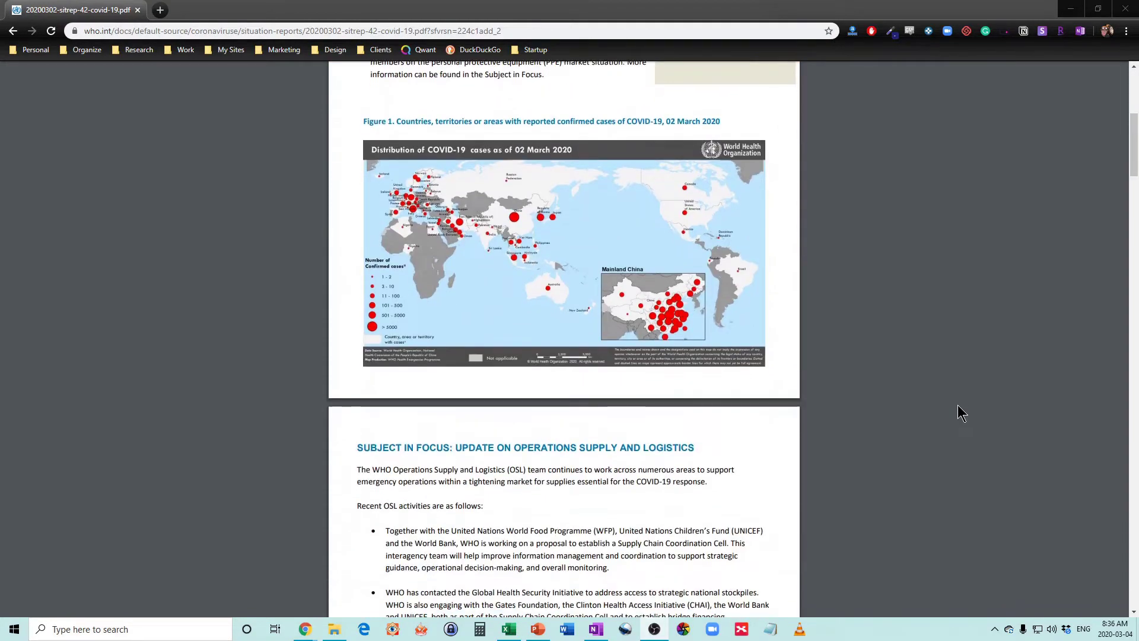
pyautogui.scroll(-10, 957, 404)
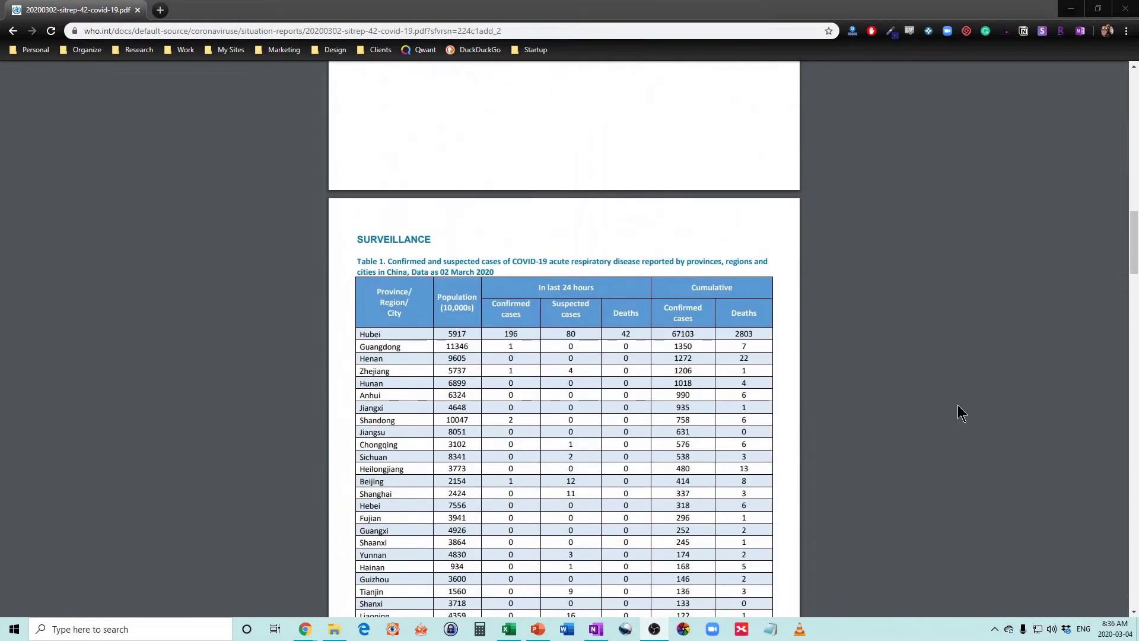
pyautogui.scroll(-6, 958, 406)
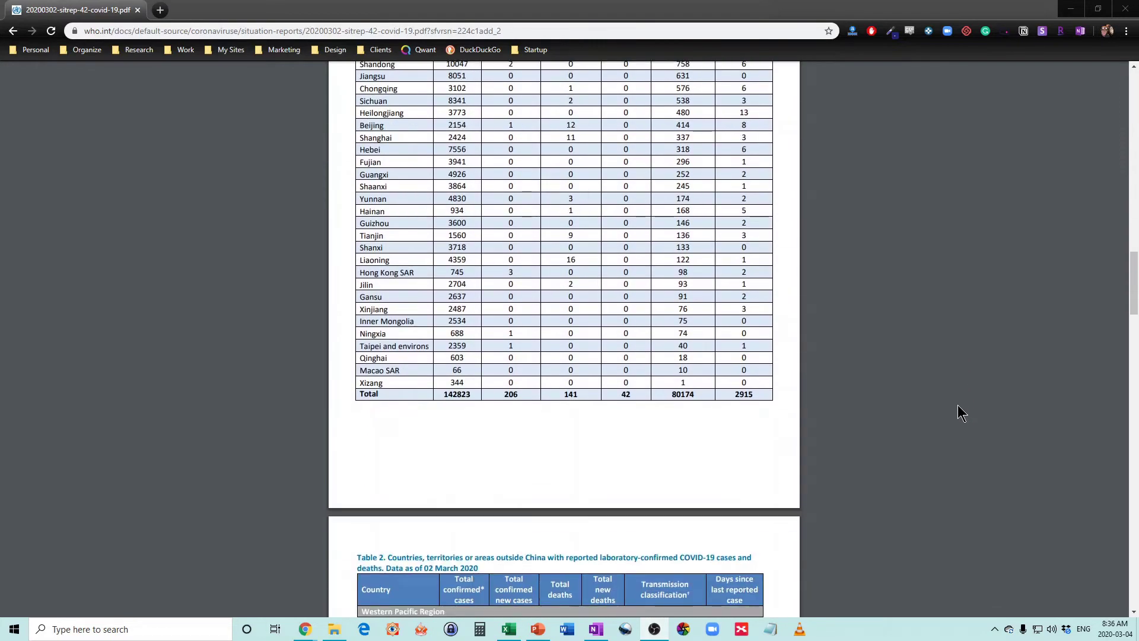
pyautogui.scroll(-5, 638, 308)
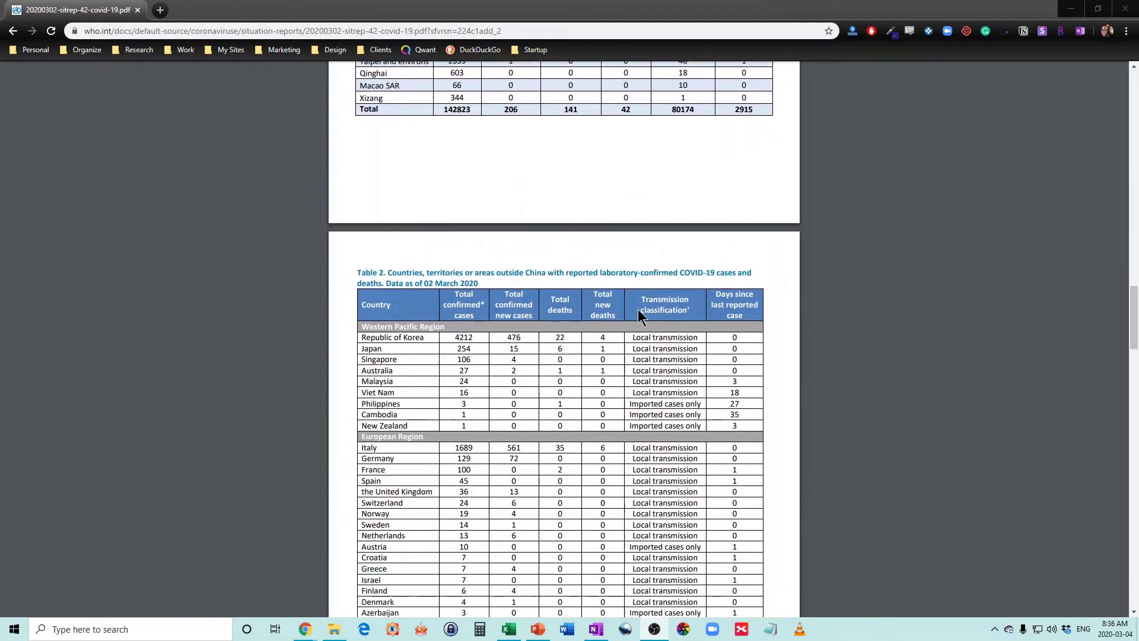
pyautogui.scroll(-3, 638, 308)
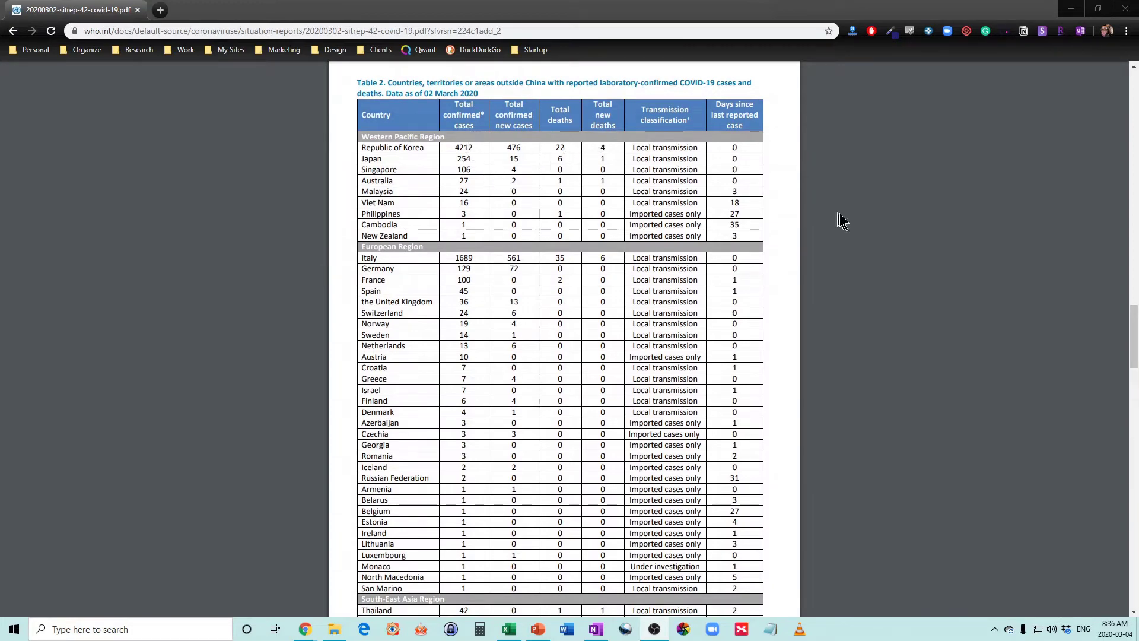
pyautogui.scroll(-3, 838, 242)
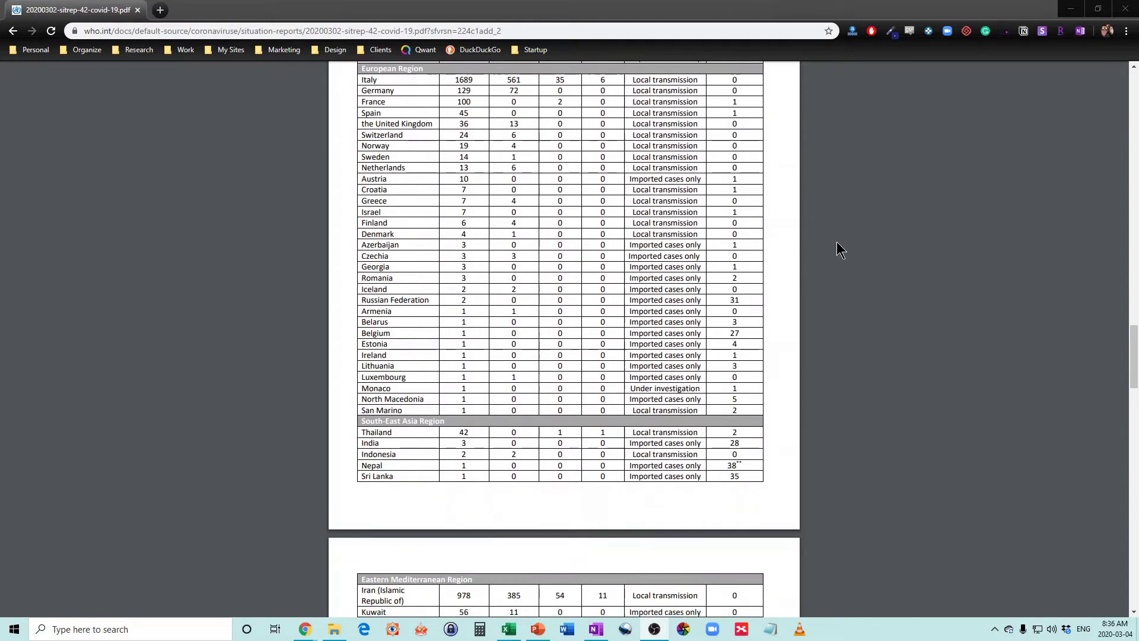
pyautogui.scroll(-2, 837, 243)
pyautogui.scroll(8, 837, 243)
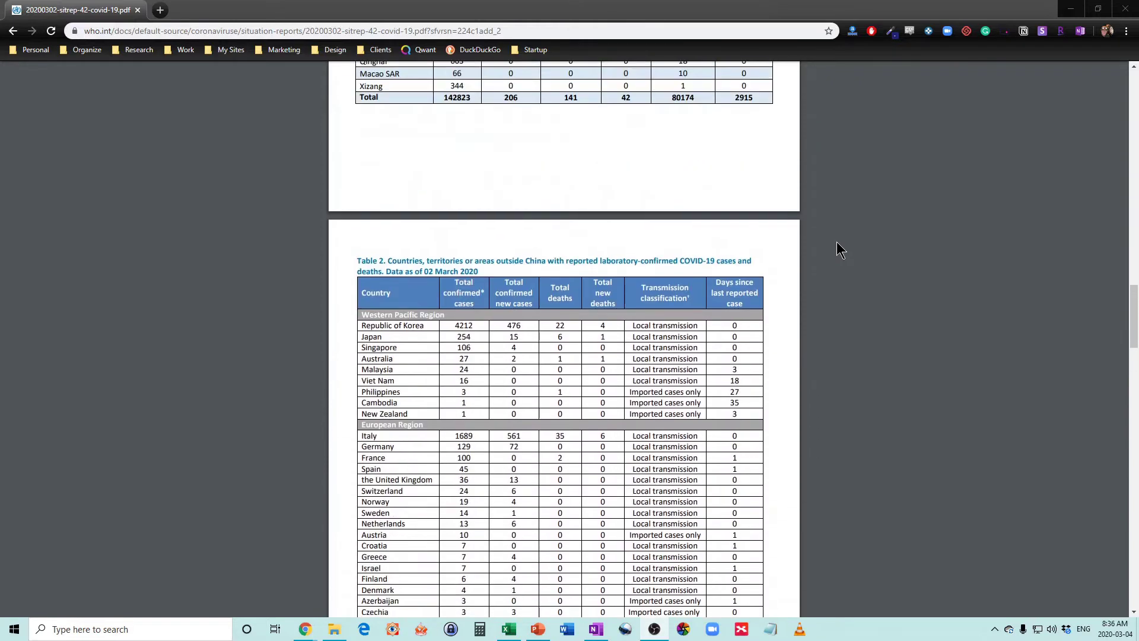
pyautogui.scroll(4, 840, 249)
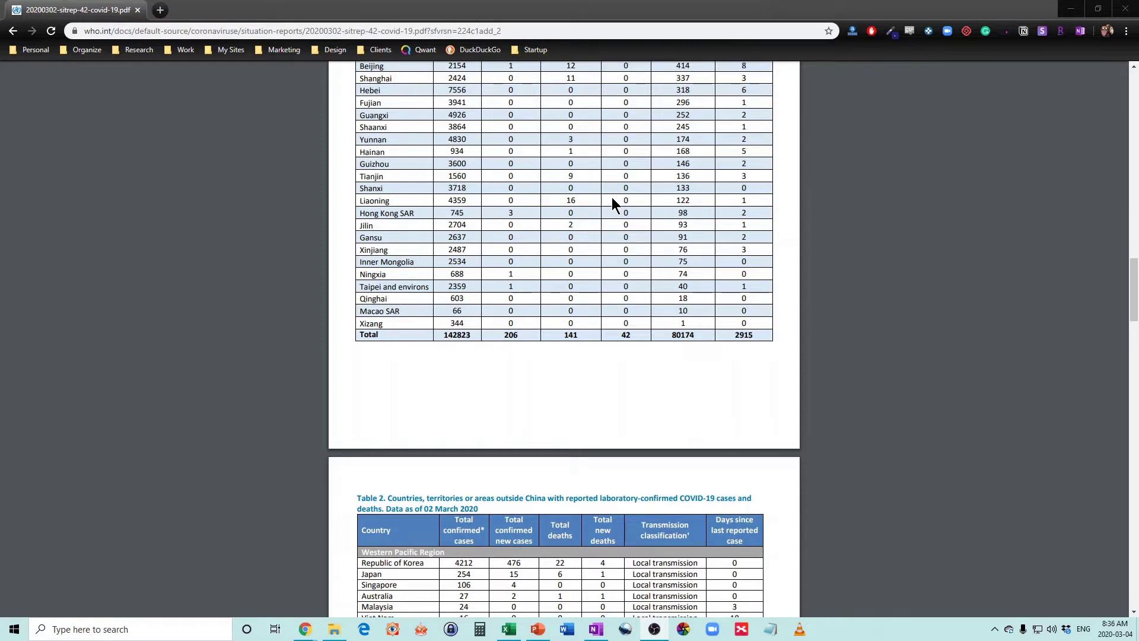
pyautogui.scroll(8, 612, 195)
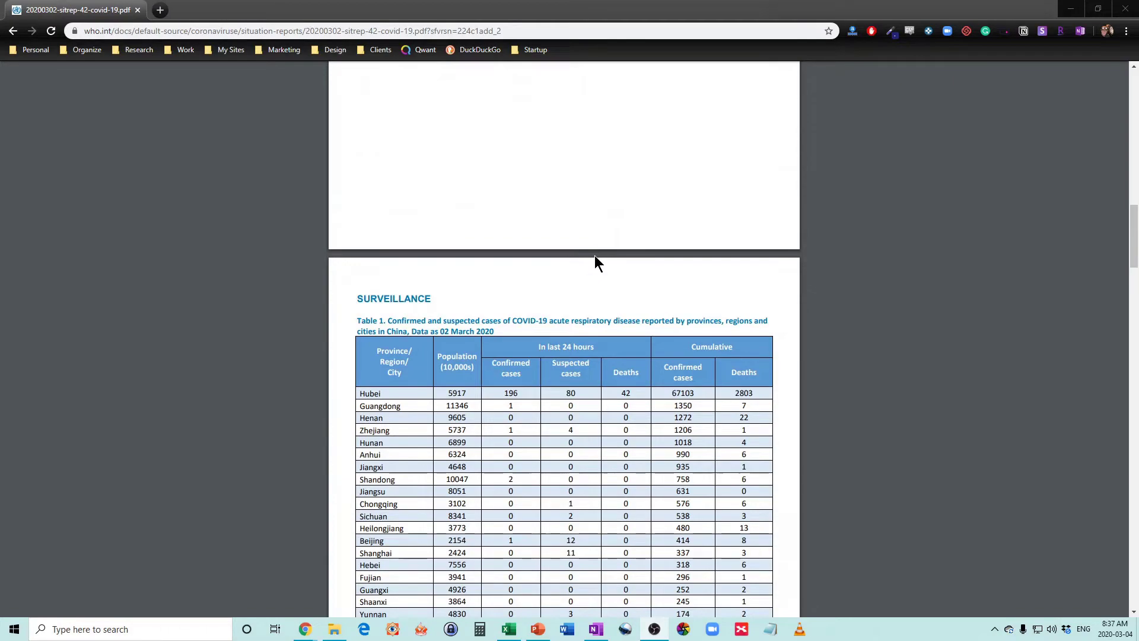
pyautogui.scroll(-6, 596, 261)
pyautogui.scroll(-10, 596, 261)
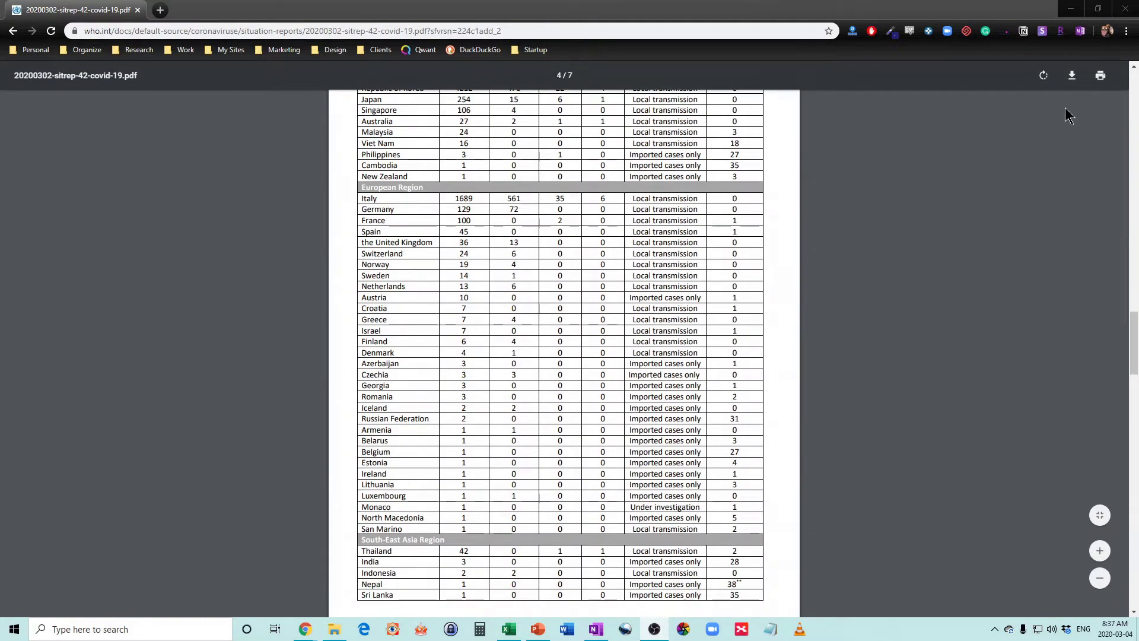
pyautogui.click(1070, 9)
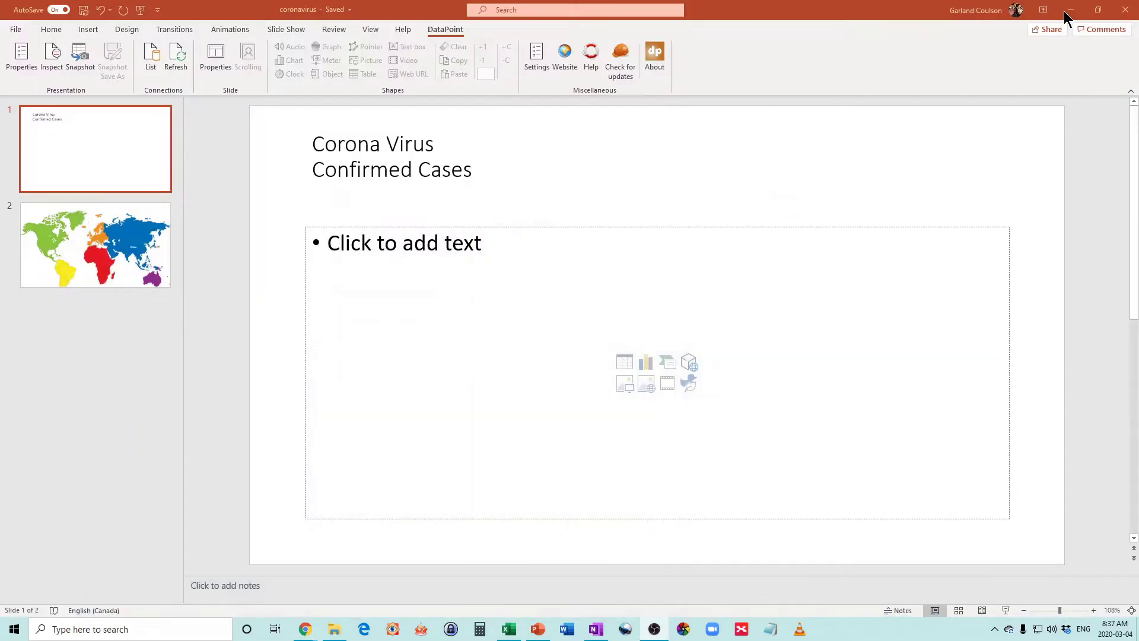
# - Check the Location, Cases and Deaths data in the coronavirus who workbook, then close Excel
pyautogui.click(505, 629)
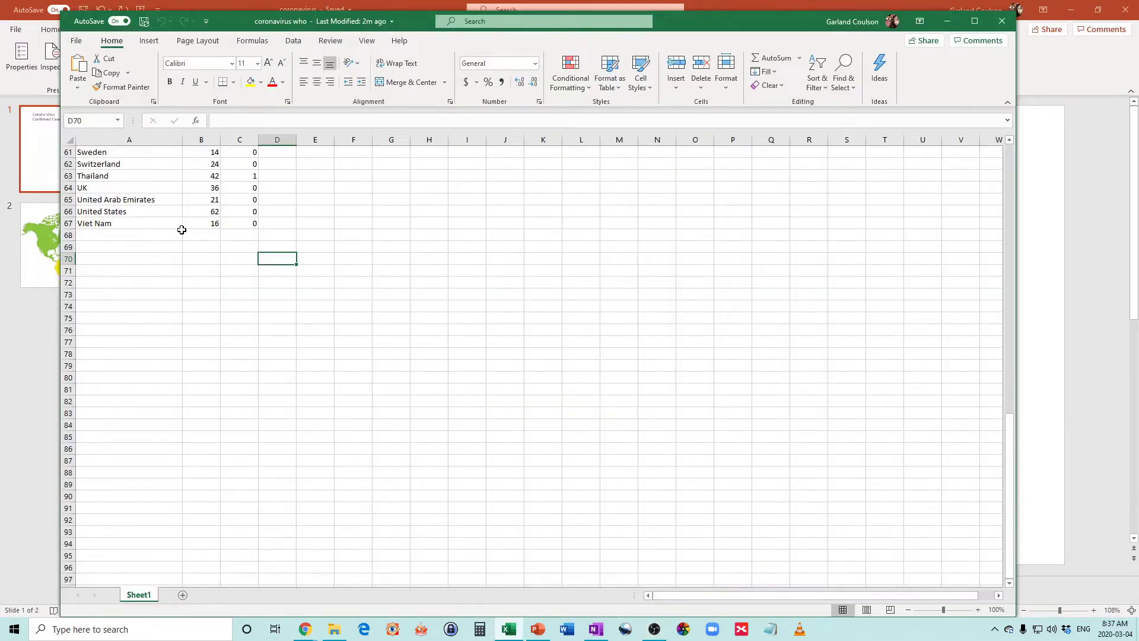
pyautogui.scroll(3, 181, 230)
pyautogui.scroll(17, 182, 229)
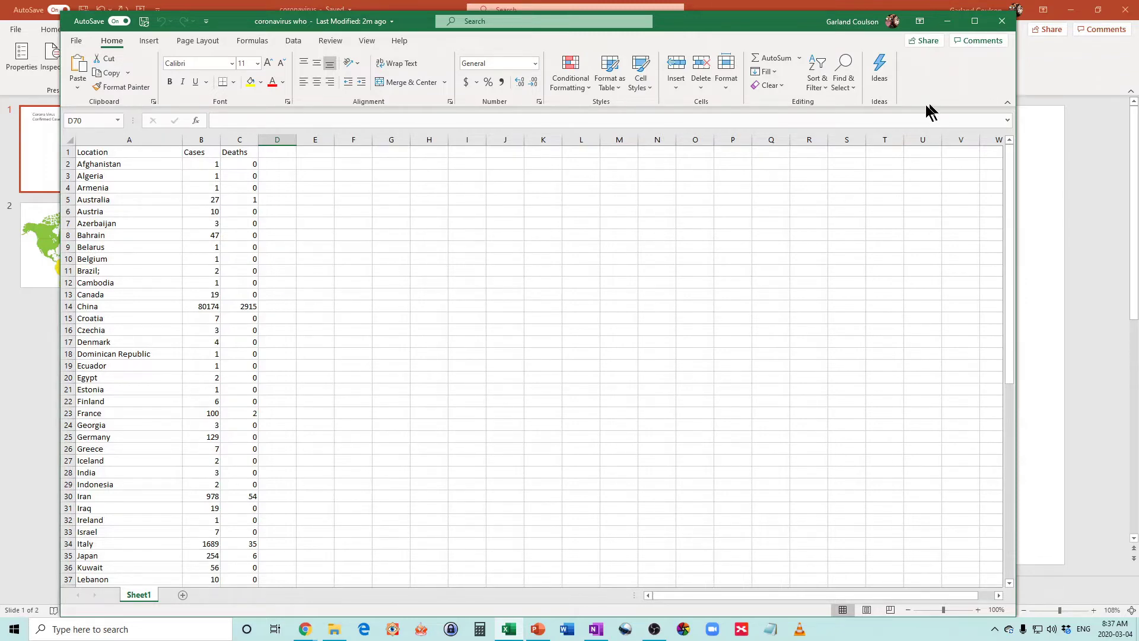
pyautogui.moveTo(770, 23); pyautogui.dragTo(846, 20)
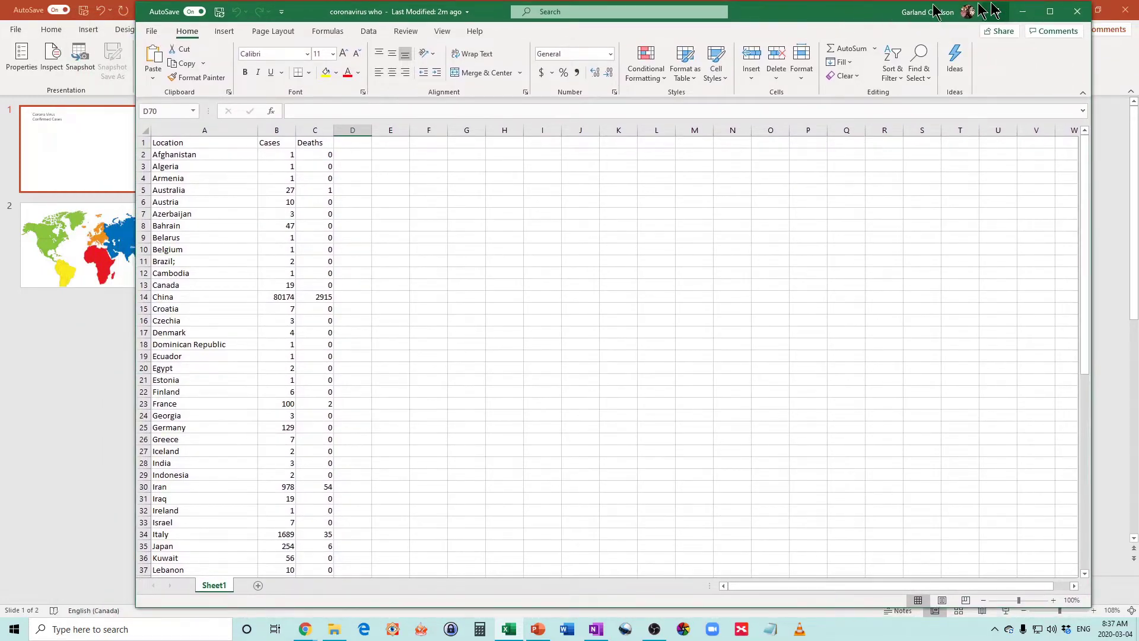
pyautogui.click(1076, 13)
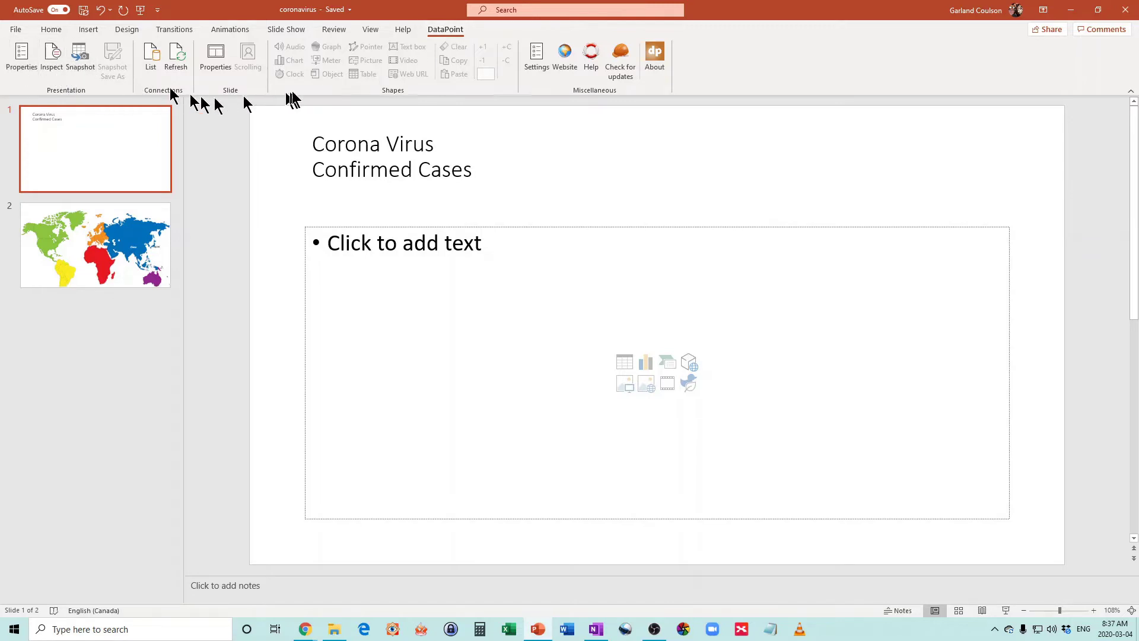
# - Remove the Coronavirus WHO connection under Microsoft Excel from DataPoint's connection list
pyautogui.click(152, 65)
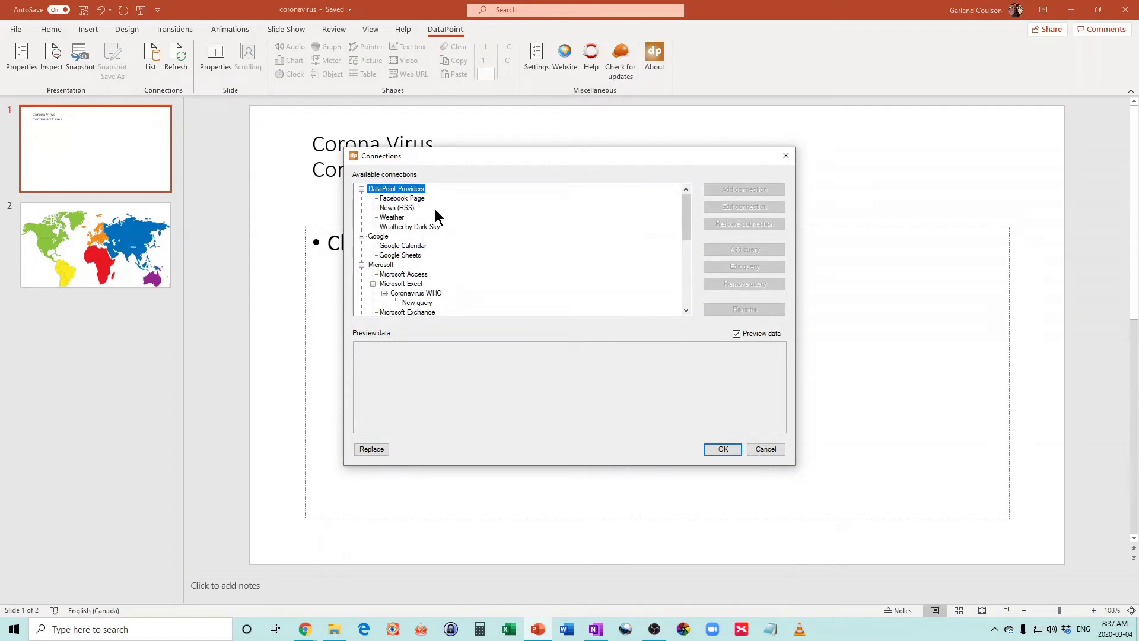
pyautogui.scroll(-2, 436, 216)
pyautogui.scroll(-3, 436, 217)
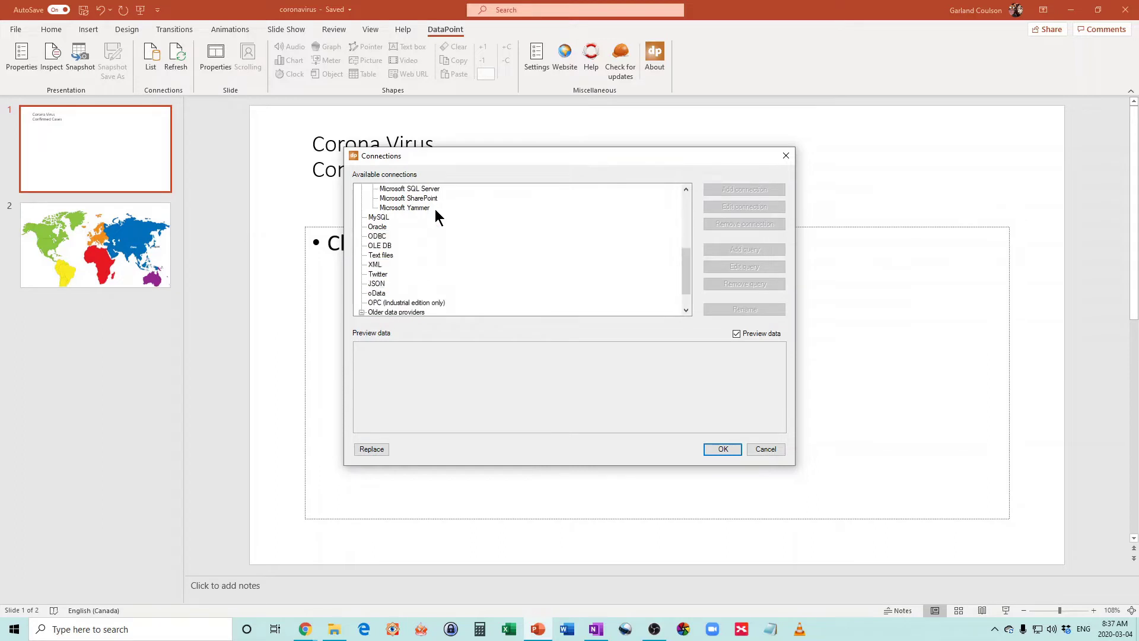
pyautogui.scroll(1, 436, 217)
pyautogui.scroll(1, 435, 208)
pyautogui.rightClick(424, 208)
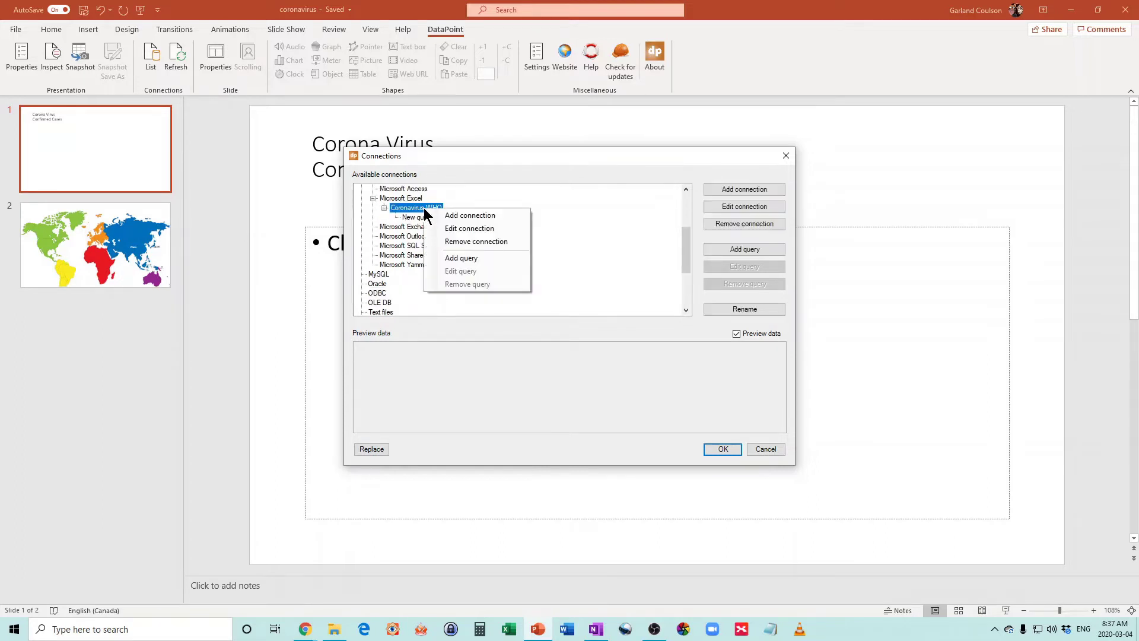
pyautogui.click(472, 241)
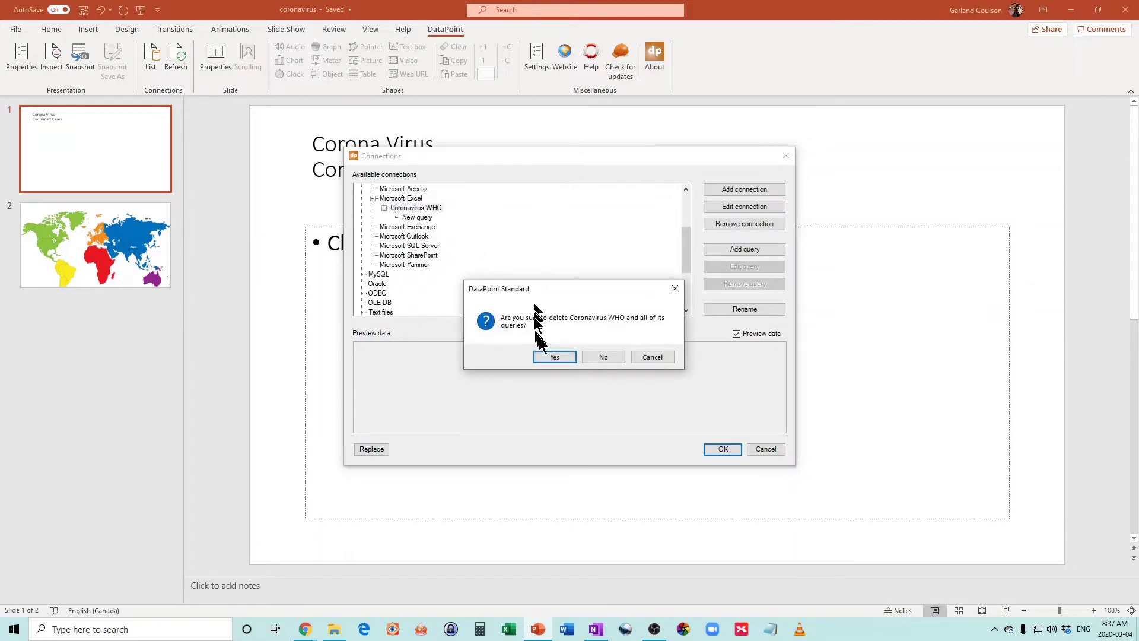
pyautogui.click(556, 356)
pyautogui.scroll(-2, 418, 268)
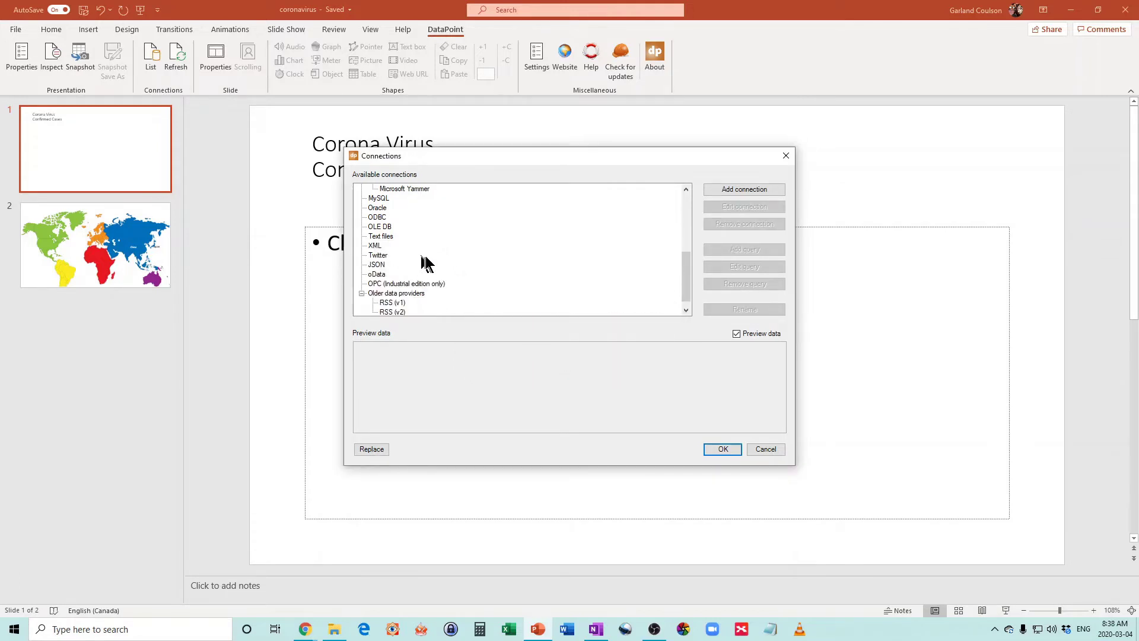
pyautogui.scroll(4, 425, 264)
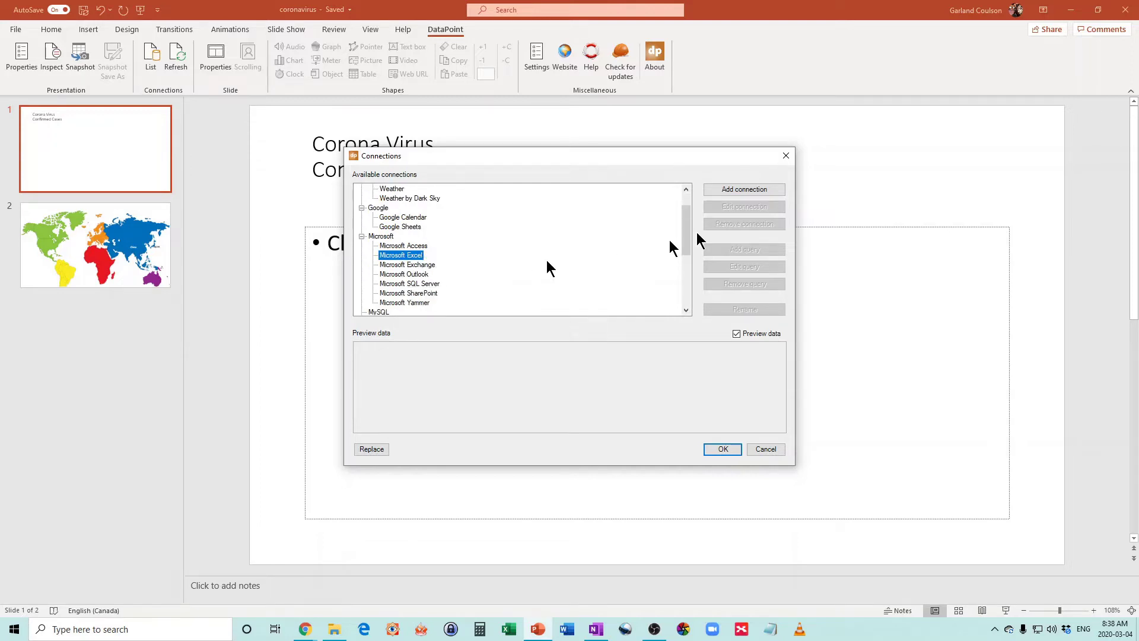
# - Add a new Excel connection linked to the coronavirus who workbook file
pyautogui.click(737, 191)
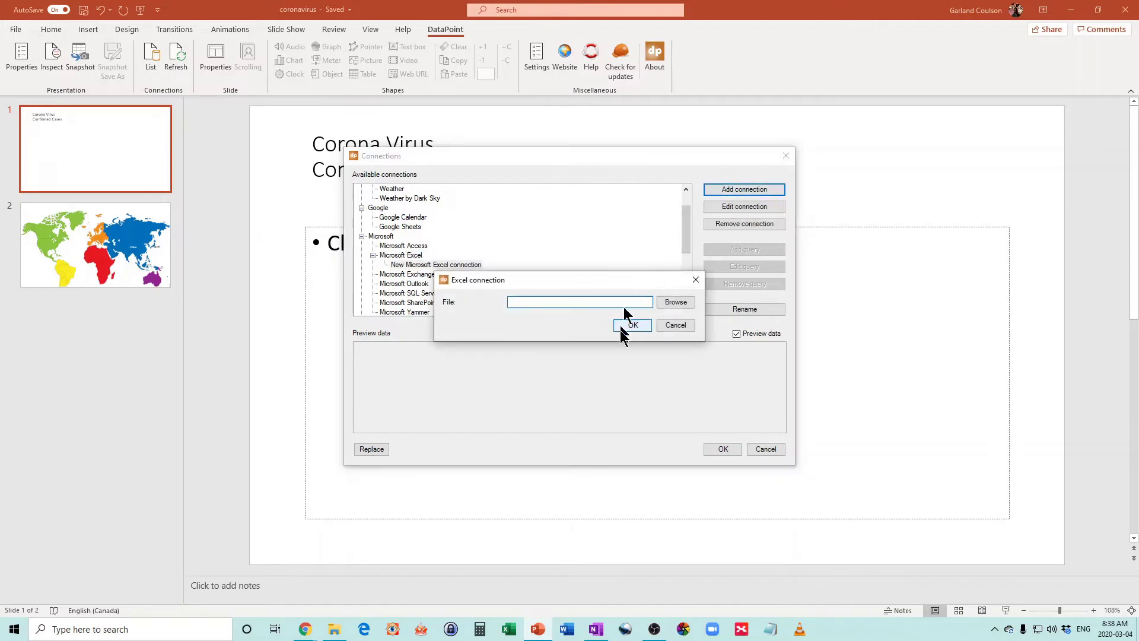
pyautogui.click(681, 301)
pyautogui.click(597, 372)
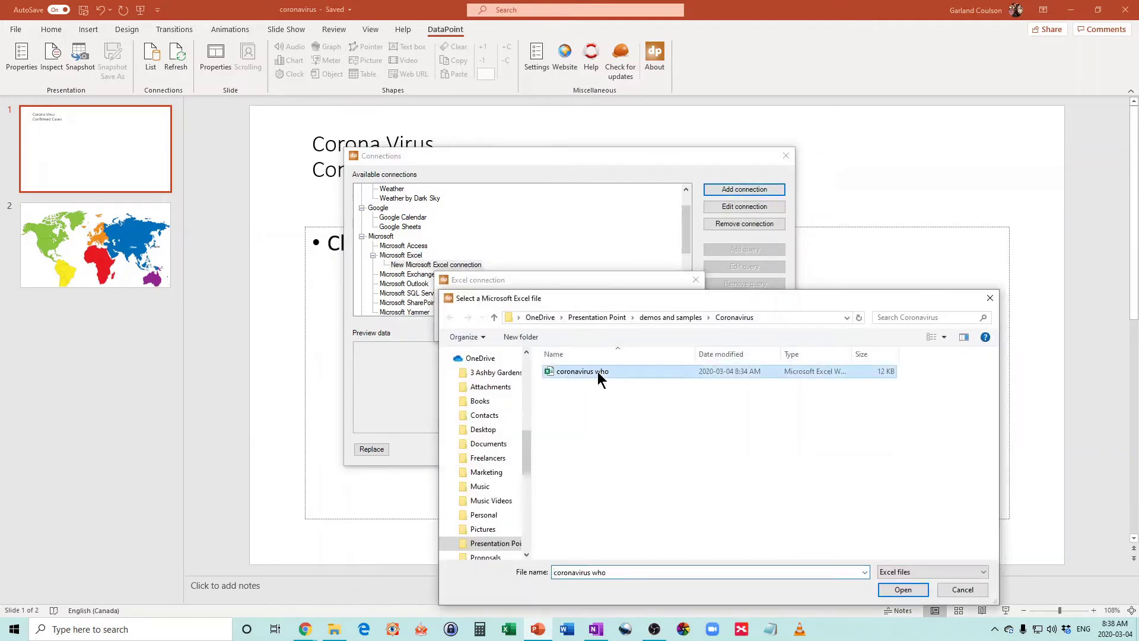
pyautogui.click(903, 589)
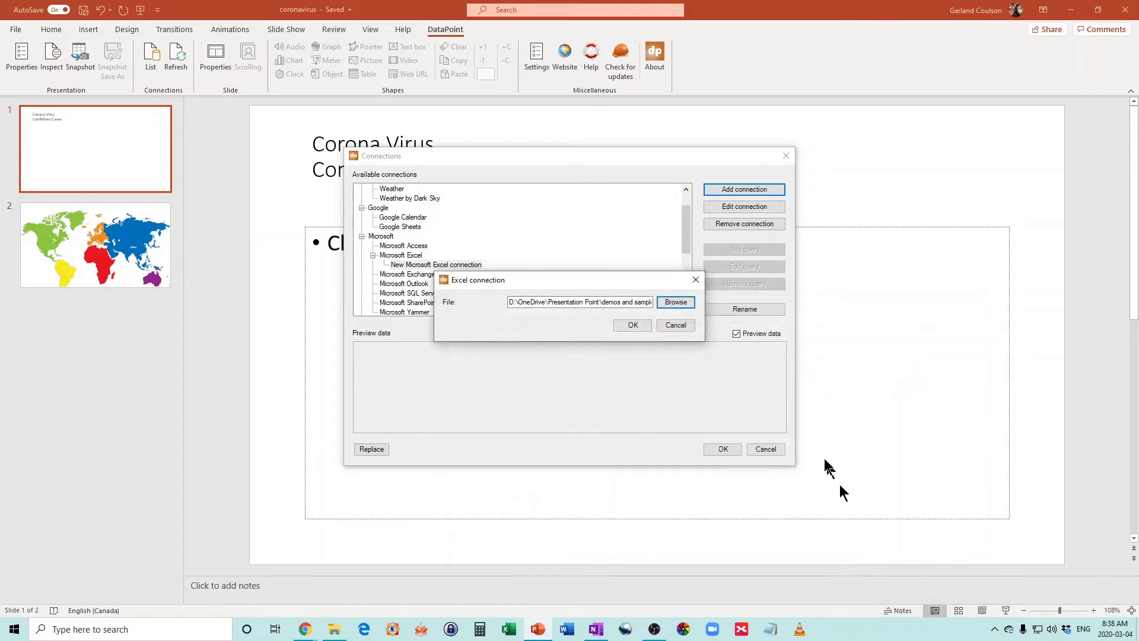
pyautogui.click(633, 325)
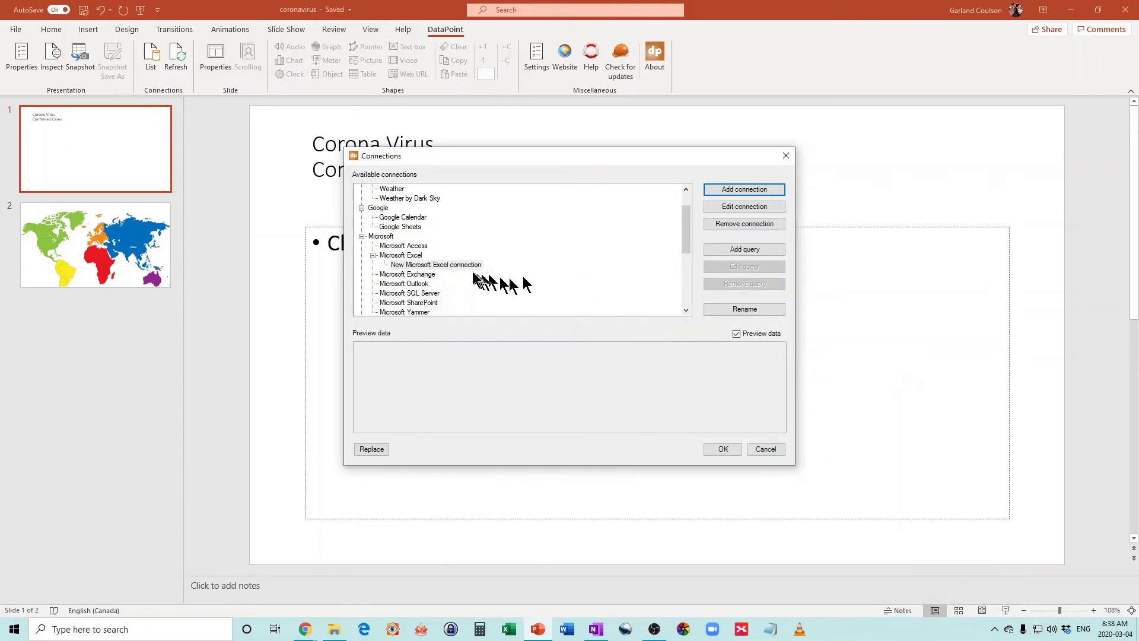
# - Rename the new connection to 'Coronovirus WHO' and select it
pyautogui.click(440, 262)
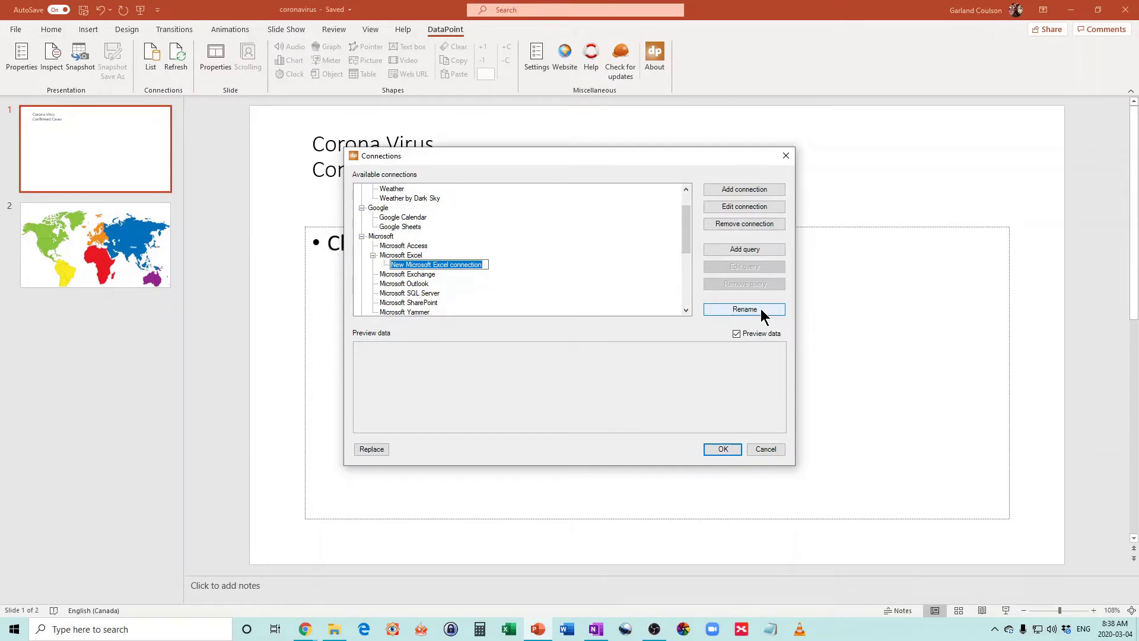
pyautogui.write('Co')
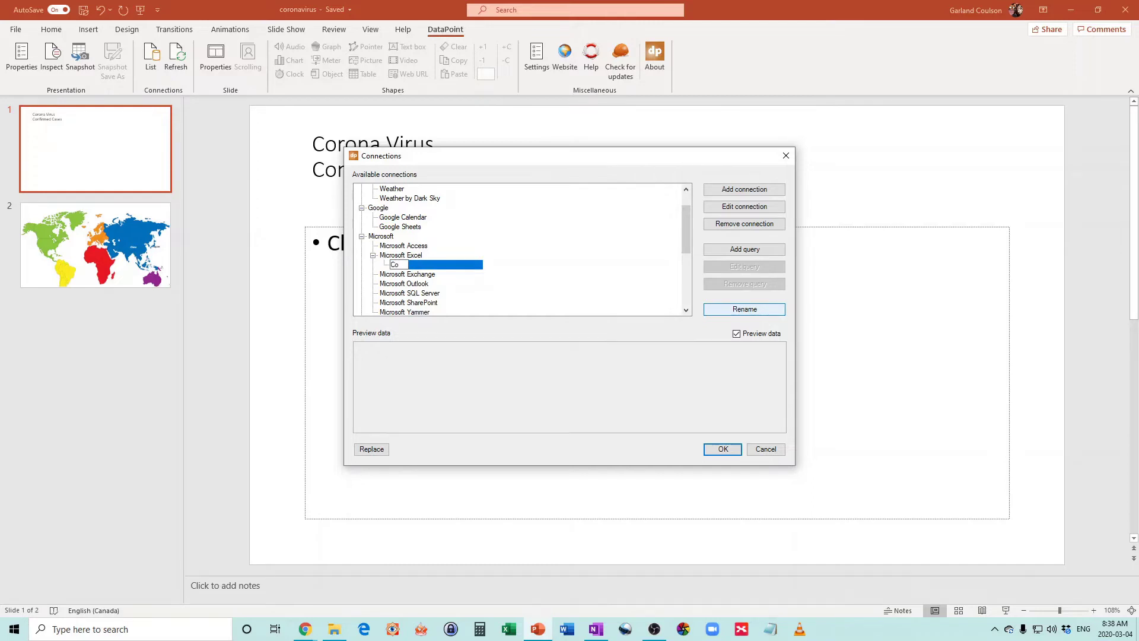
pyautogui.write('ronovirus WHO')
pyautogui.click(732, 309)
pyautogui.click(574, 290)
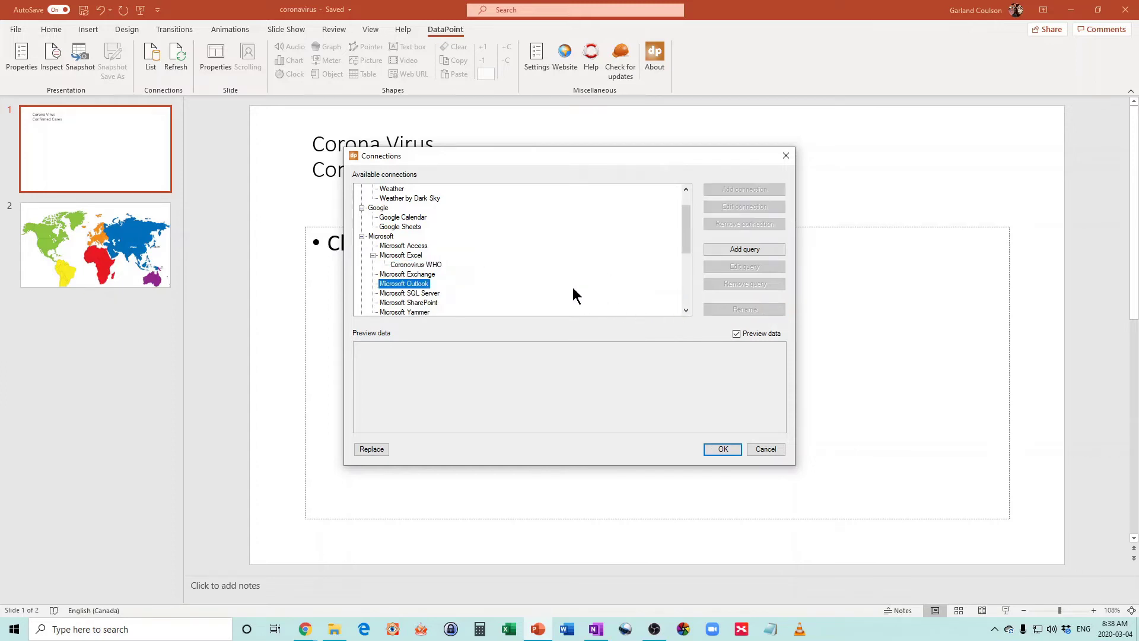
pyautogui.click(425, 264)
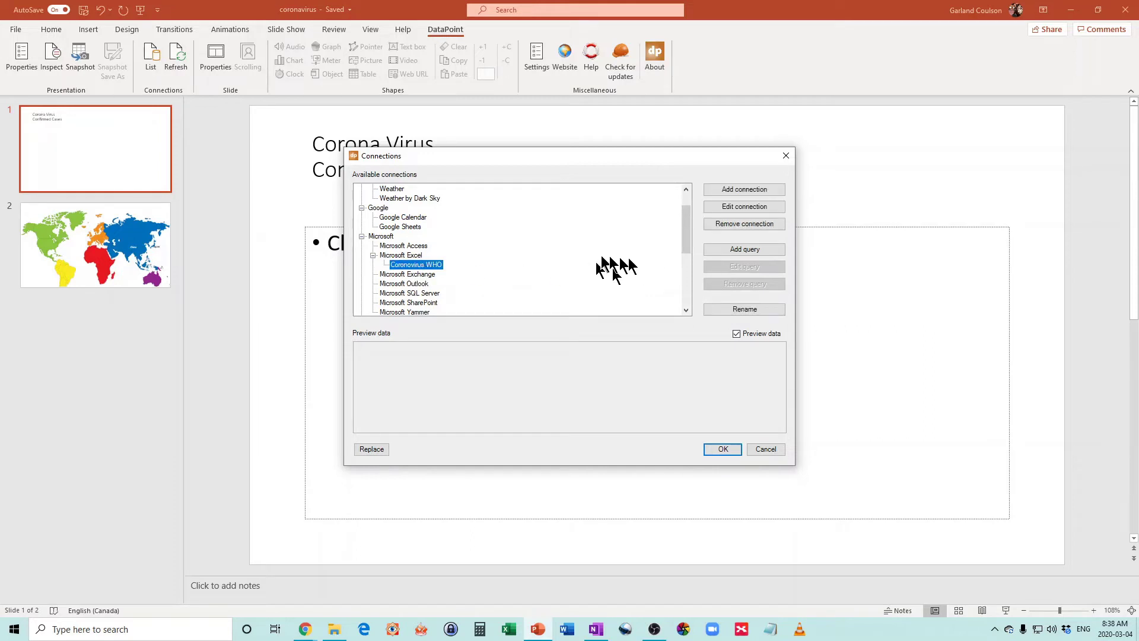
# - Add a worksheet query with first-row field names, sorted by Cases descending, and close Connections
pyautogui.click(739, 249)
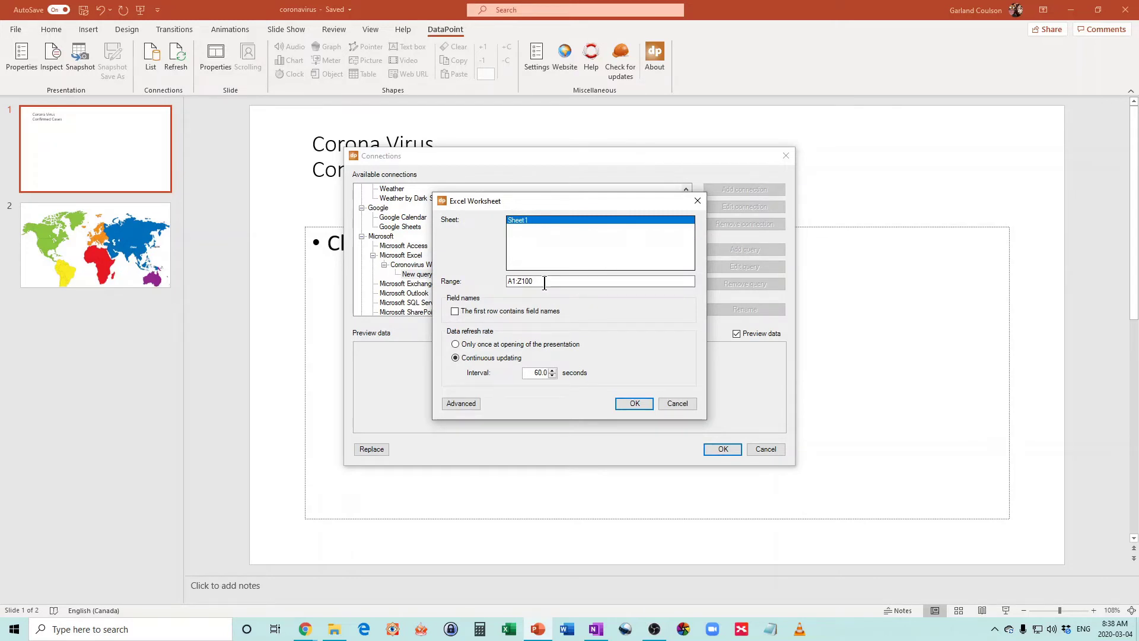
pyautogui.click(455, 312)
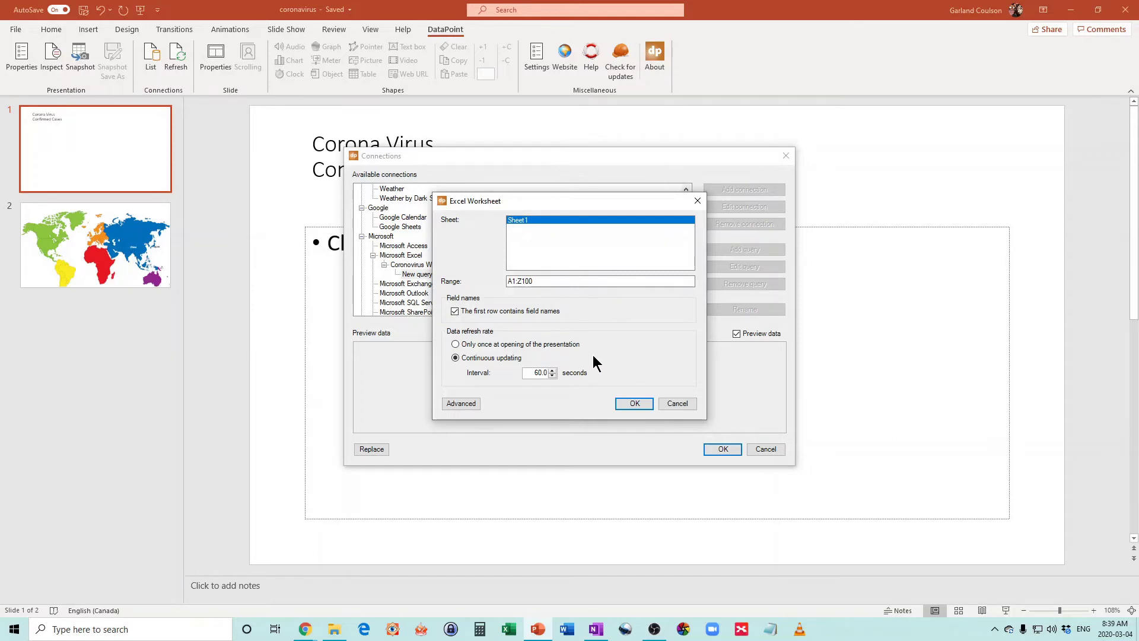
pyautogui.click(457, 404)
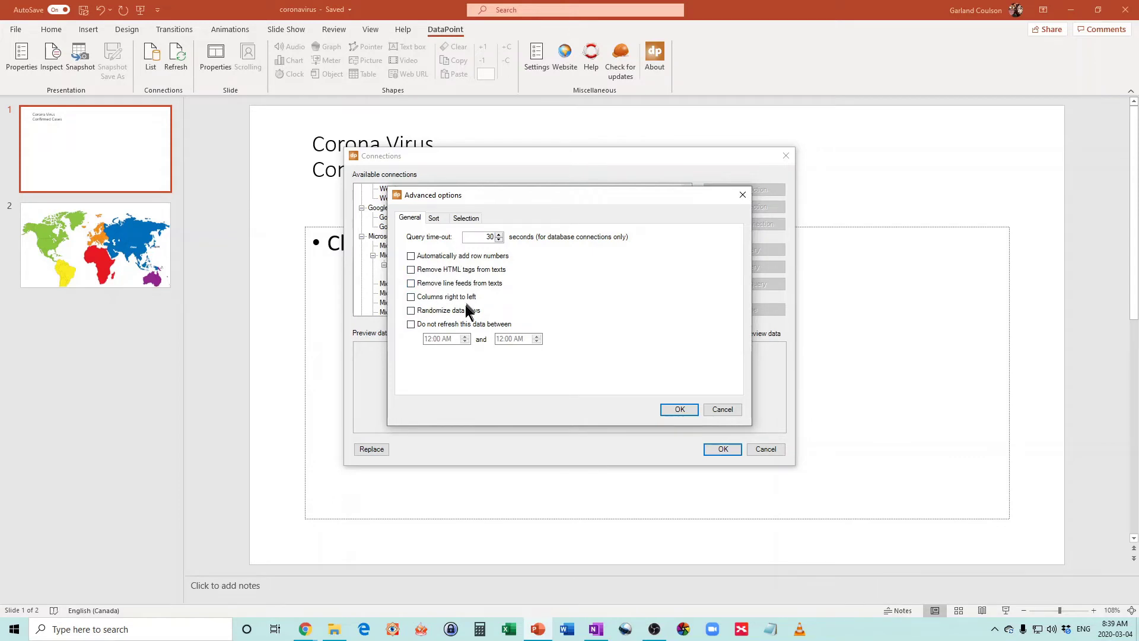
pyautogui.click(434, 218)
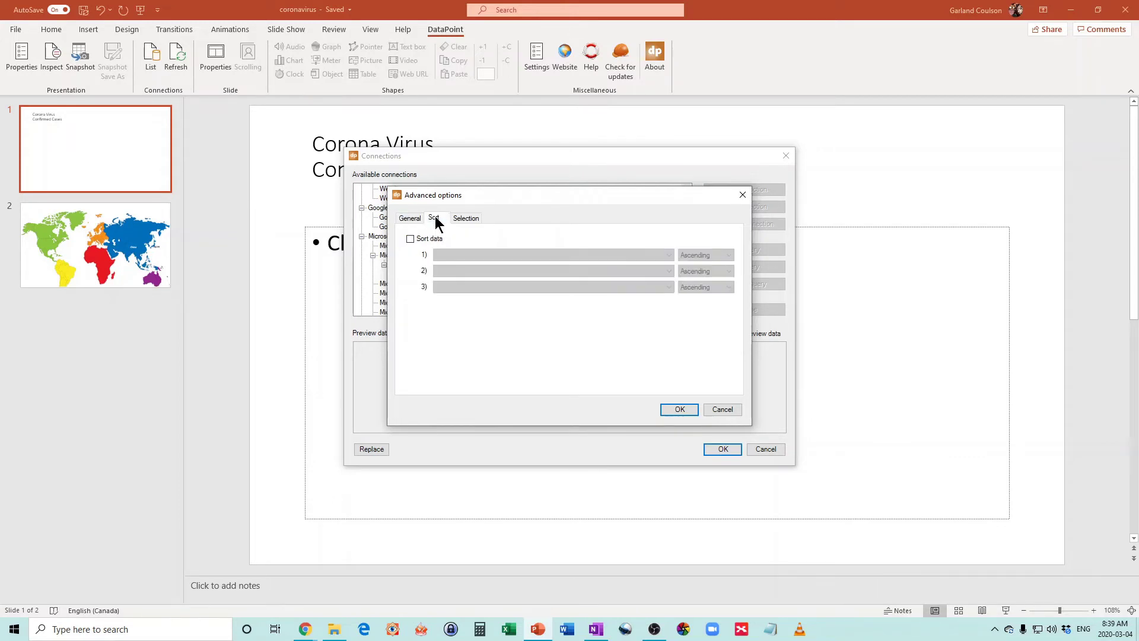
pyautogui.click(410, 238)
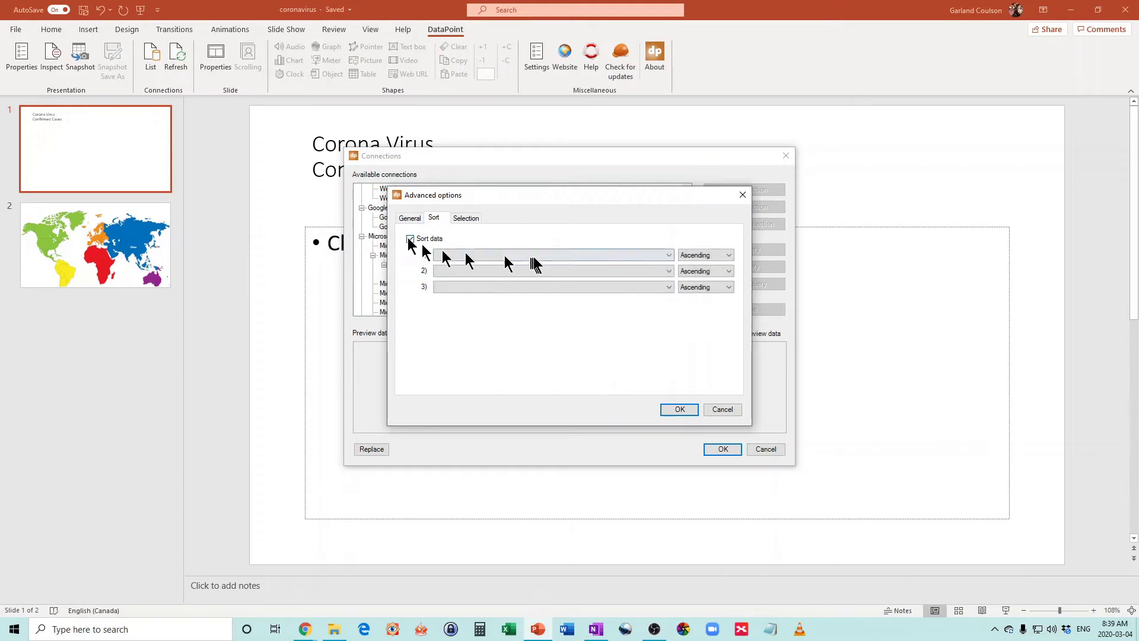
pyautogui.click(661, 256)
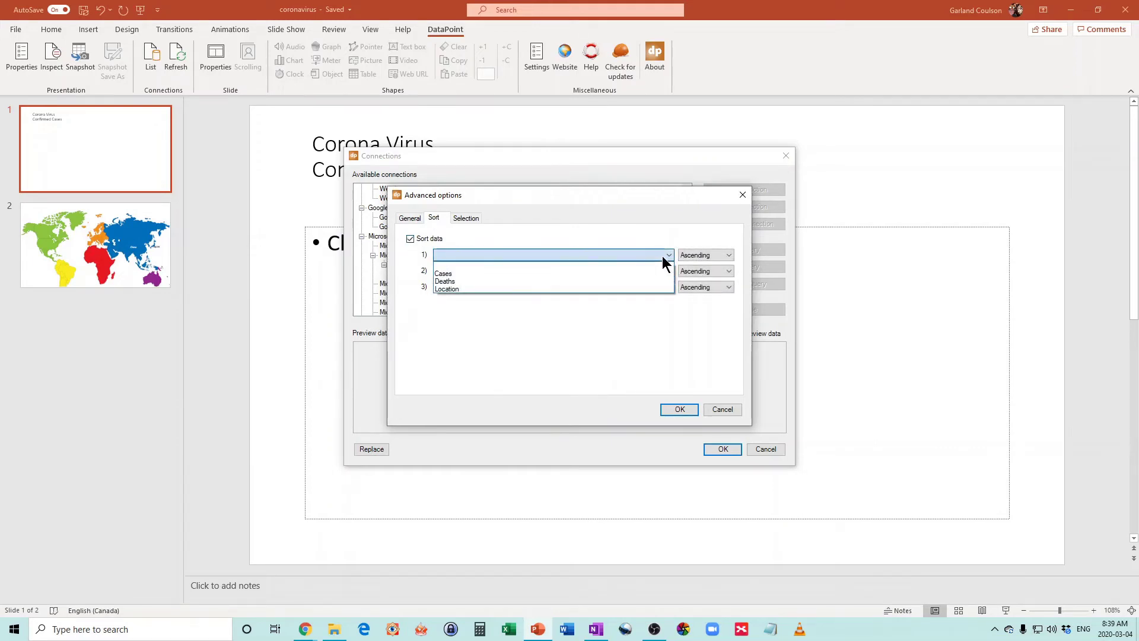
pyautogui.click(621, 275)
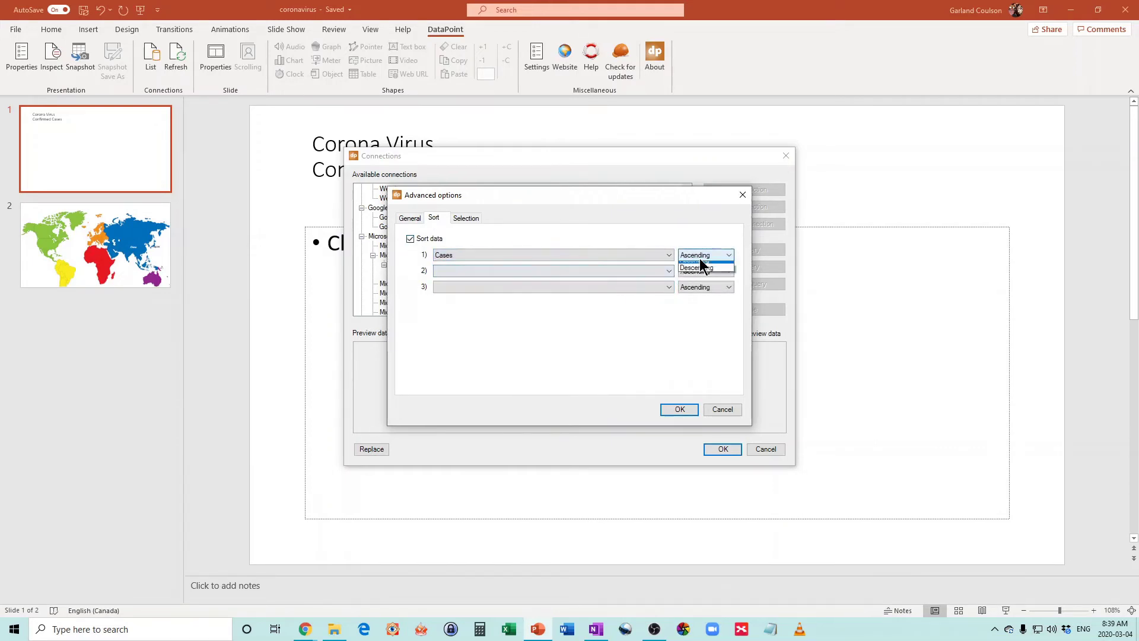
pyautogui.click(702, 258)
pyautogui.click(701, 274)
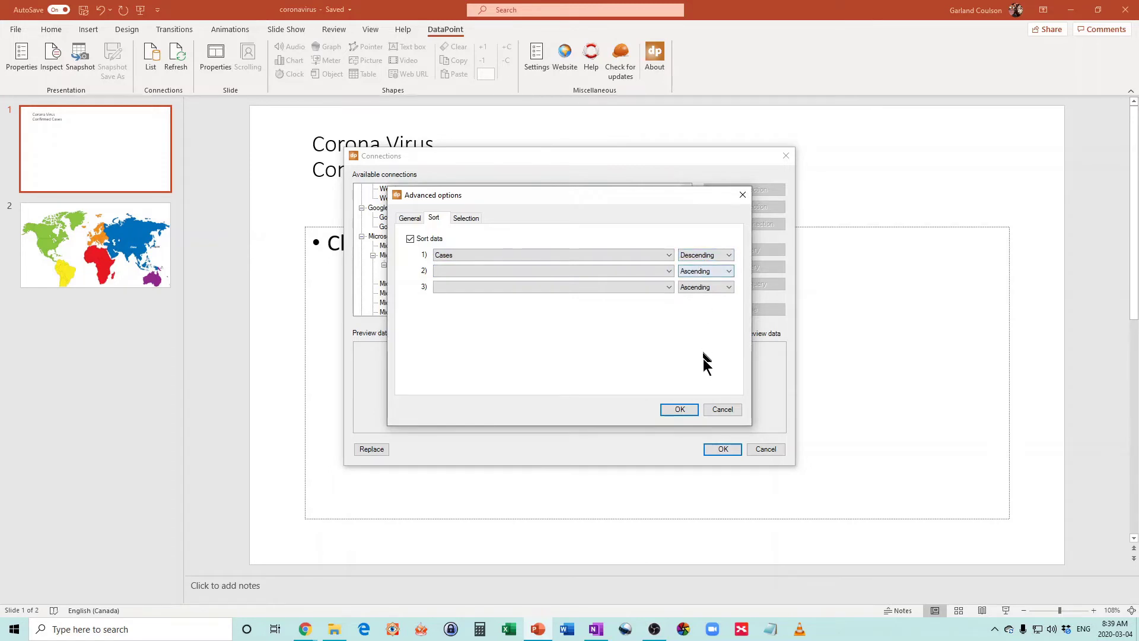
pyautogui.click(682, 409)
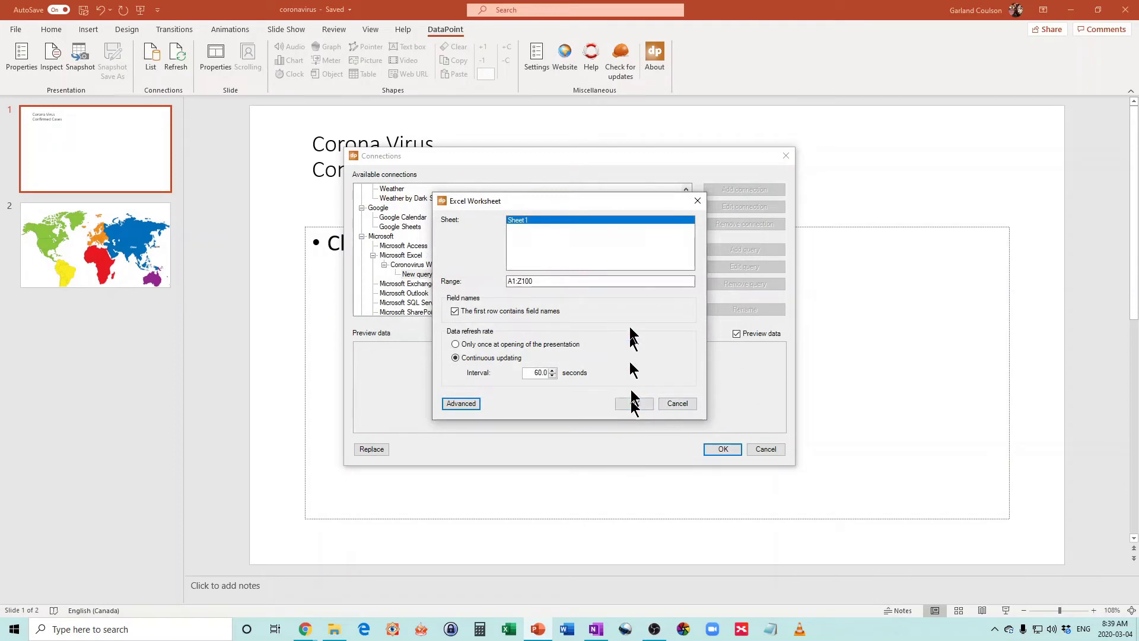
pyautogui.click(642, 406)
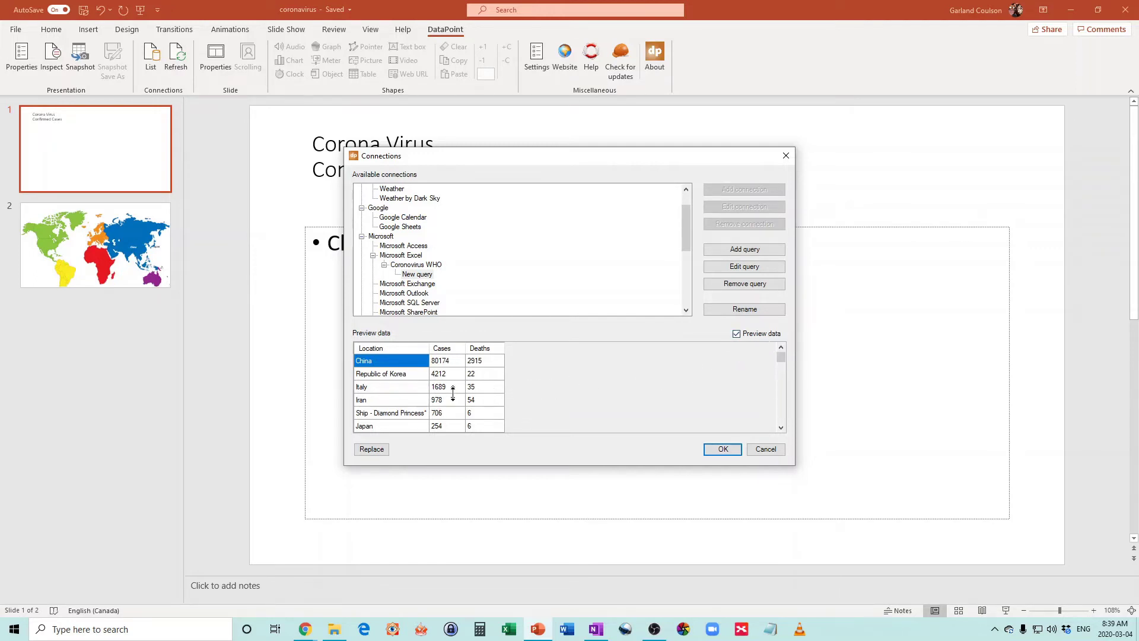
pyautogui.click(723, 450)
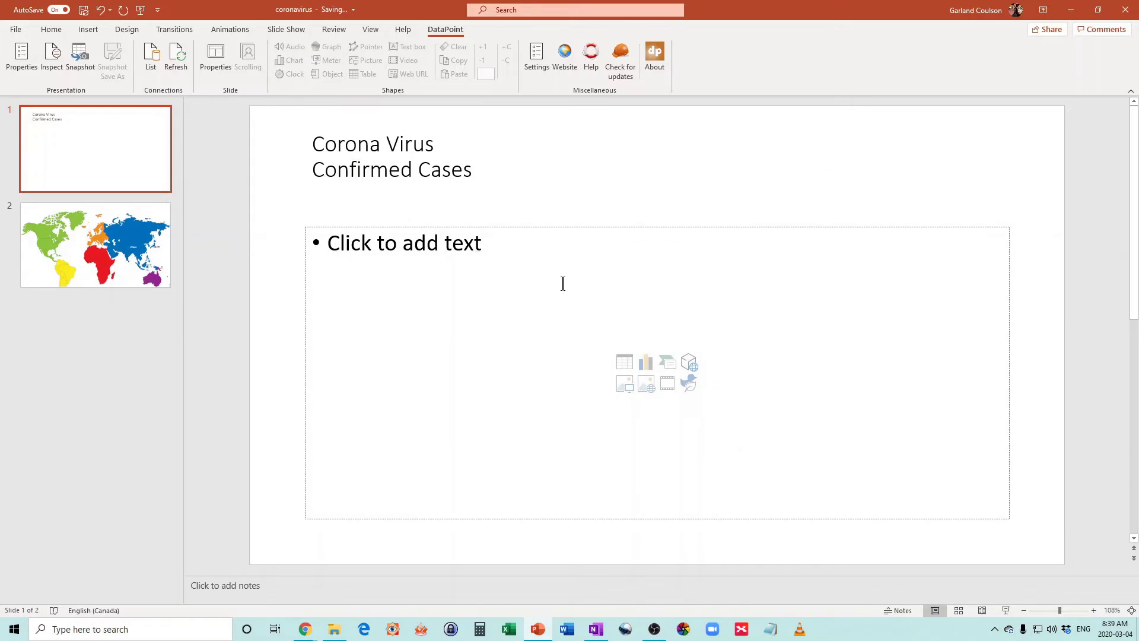
# - Insert a three-column, two-row table with a blue style, then open DataPoint's Table settings
pyautogui.click(628, 364)
pyautogui.click(615, 303)
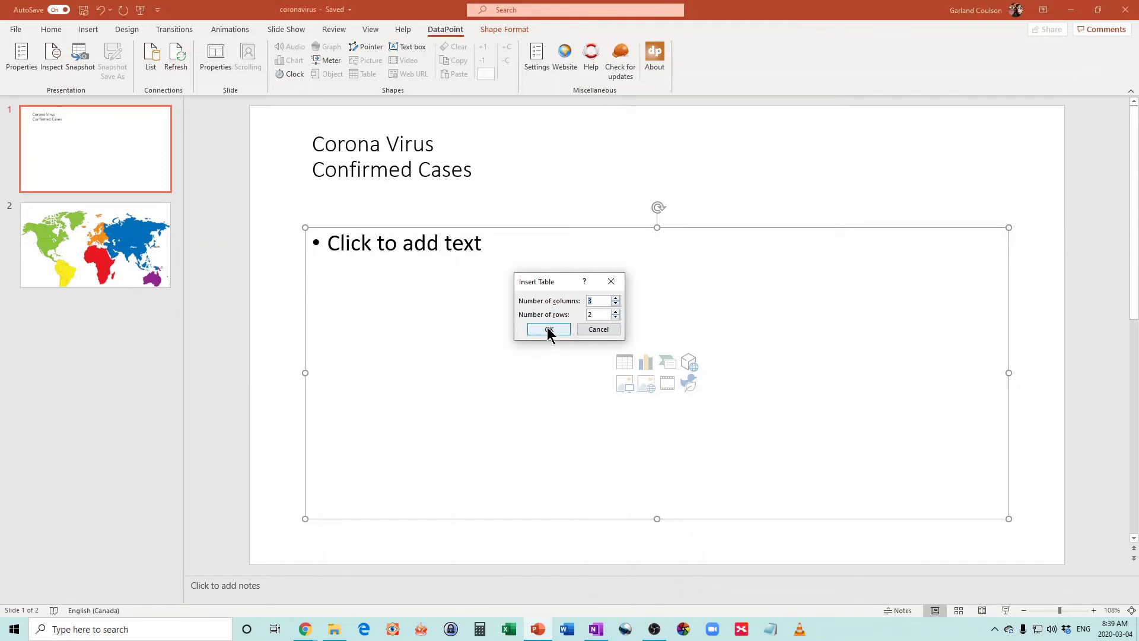
pyautogui.click(547, 331)
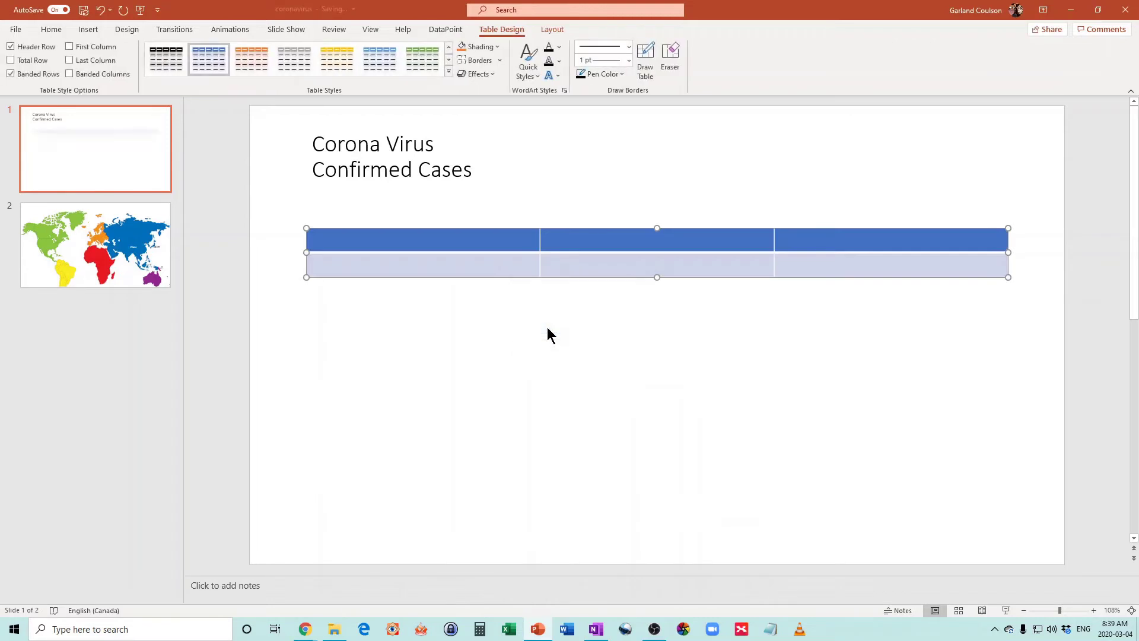
pyautogui.click(336, 59)
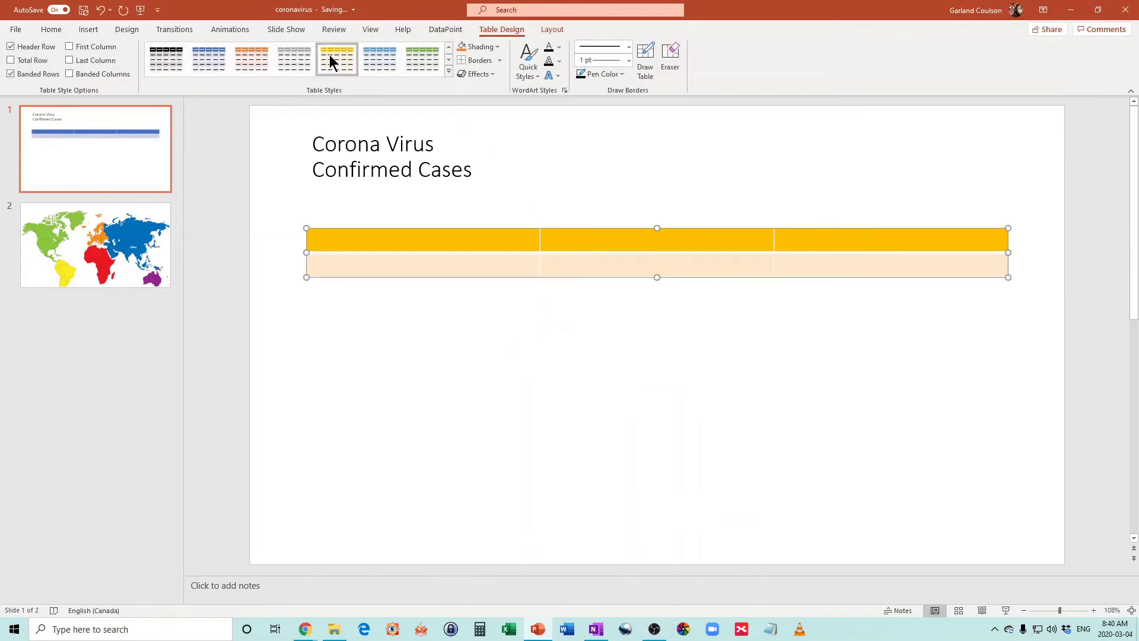
pyautogui.click(388, 67)
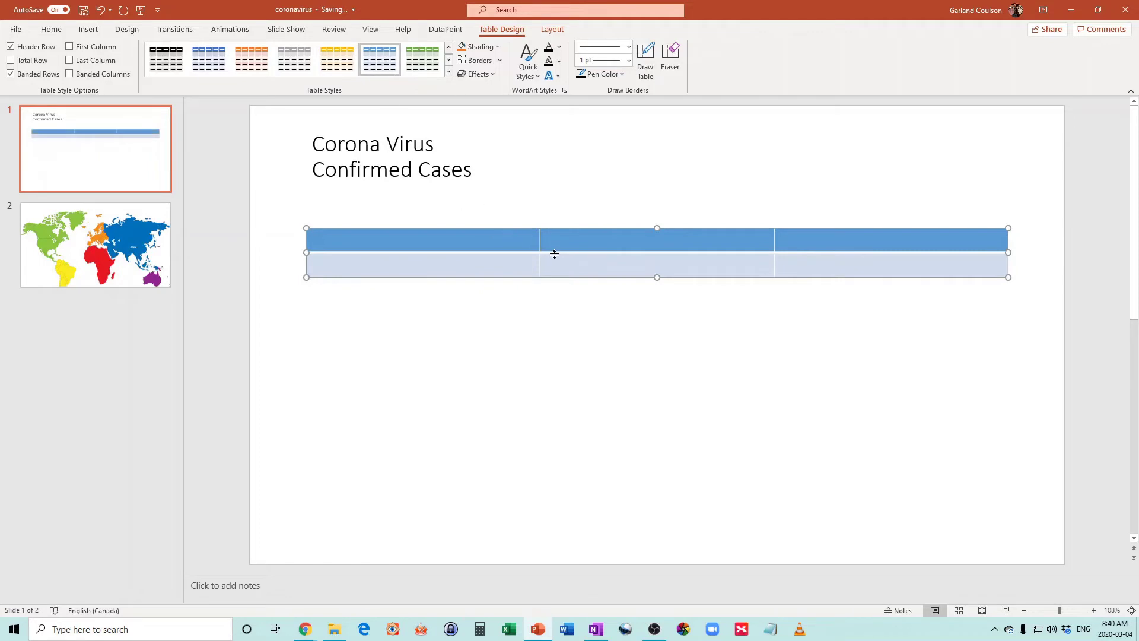
pyautogui.click(444, 30)
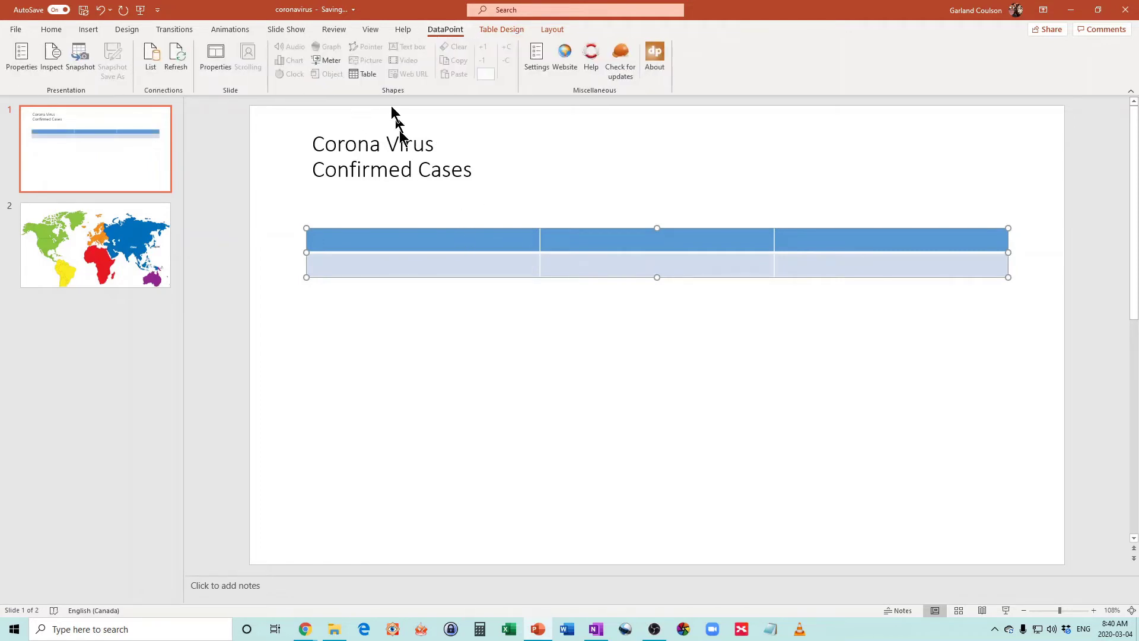
pyautogui.click(363, 74)
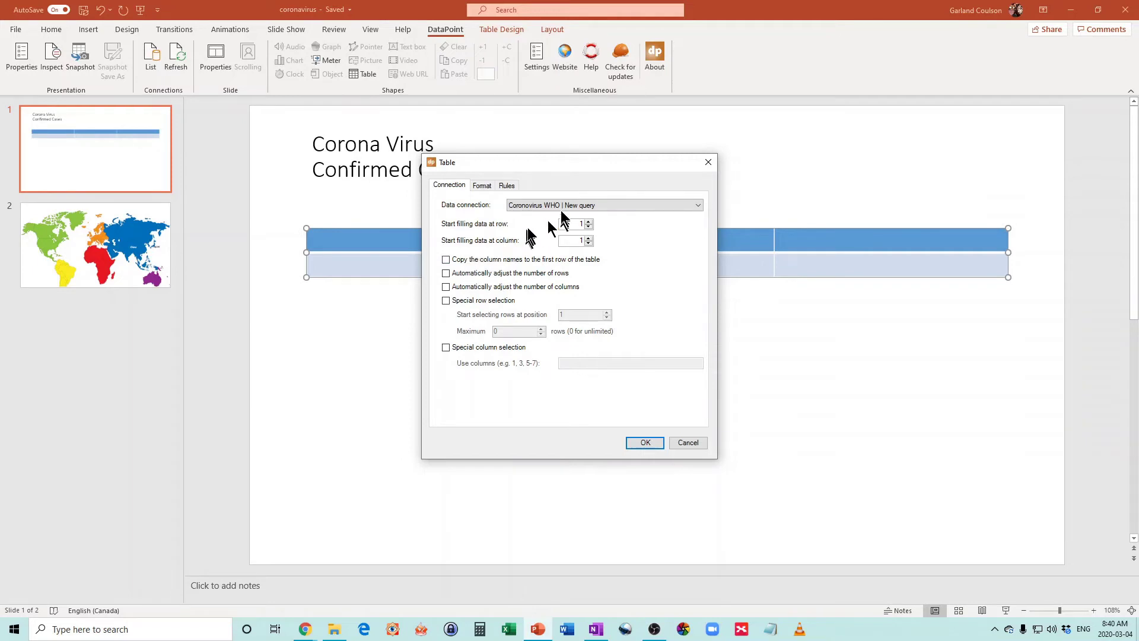
# - Link the table to Coronovirus WHO | New query, copying column names and auto-adjusting rows and columns
pyautogui.click(578, 205)
pyautogui.click(594, 215)
pyautogui.click(446, 287)
pyautogui.click(446, 260)
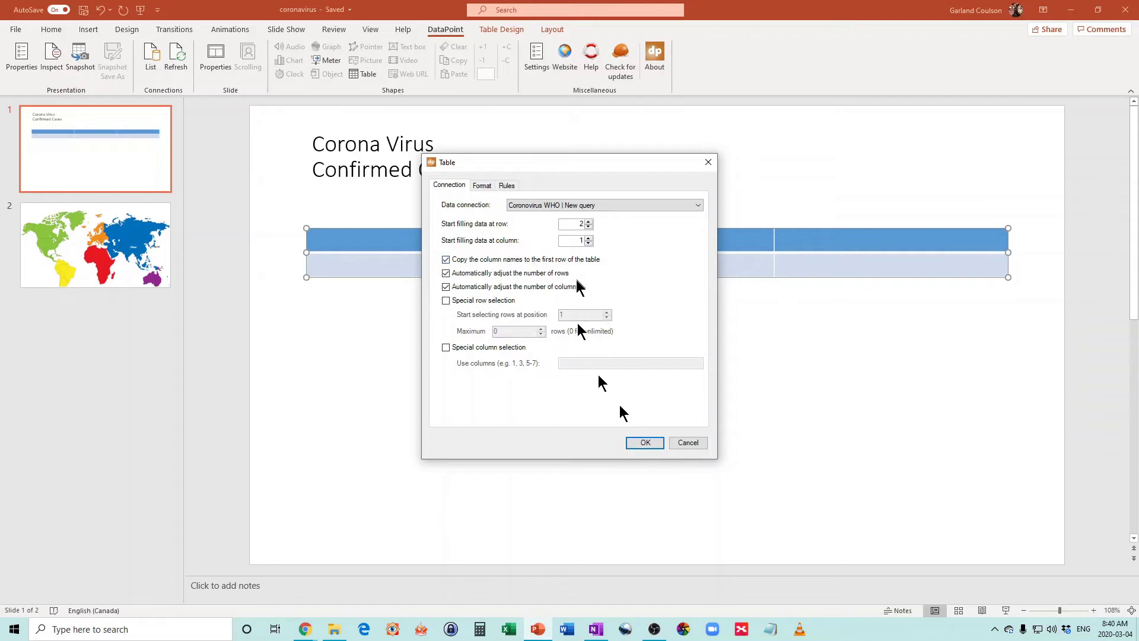
pyautogui.click(650, 444)
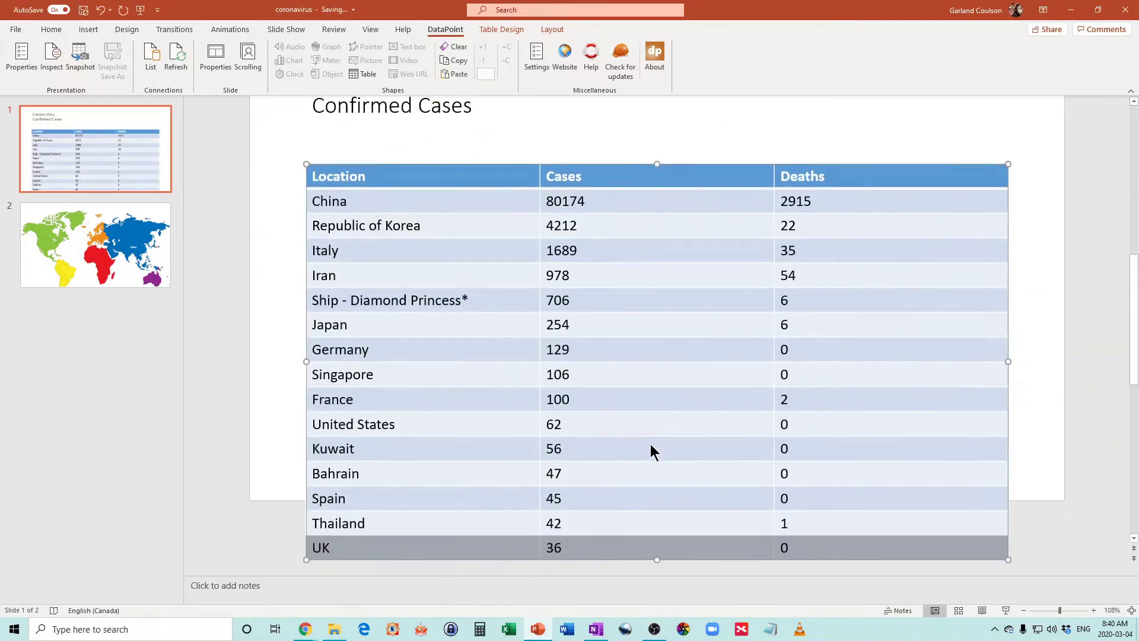
# - Select the linked table and make its header row taller
pyautogui.scroll(-2, 731, 364)
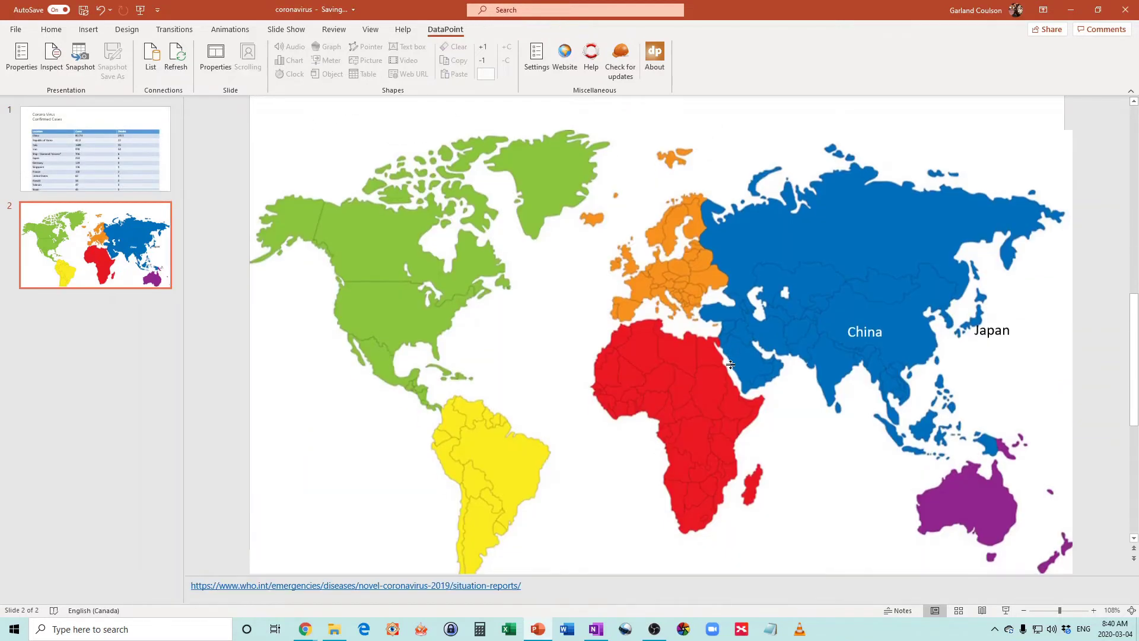
pyautogui.click(120, 182)
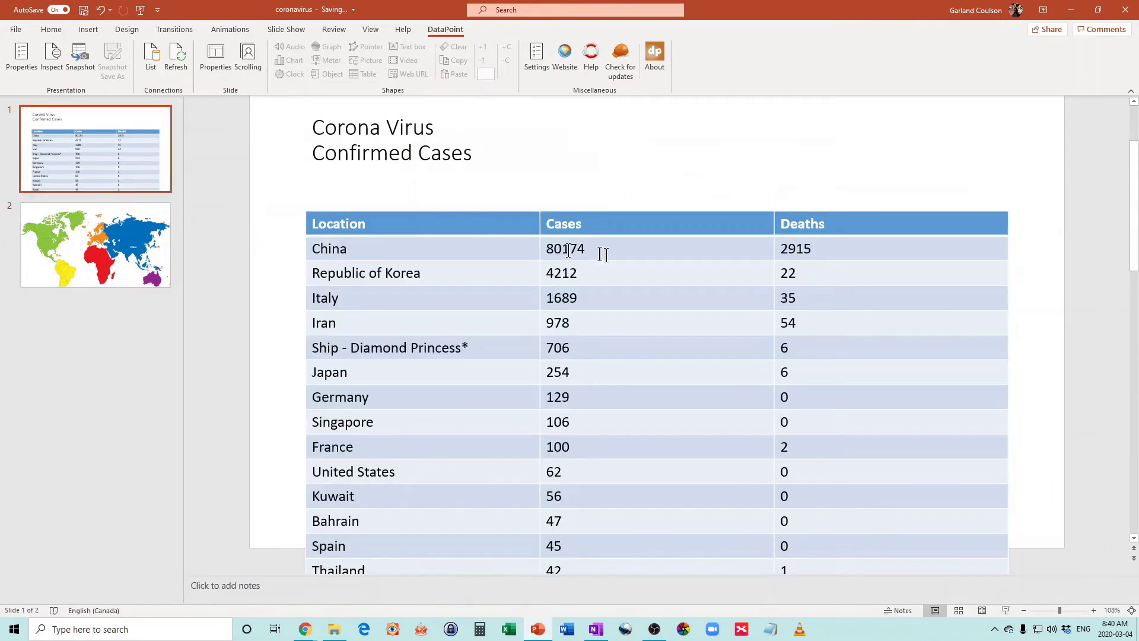
pyautogui.click(645, 213)
pyautogui.moveTo(645, 215); pyautogui.dragTo(651, 202)
pyautogui.moveTo(1136, 216); pyautogui.dragTo(1133, 415)
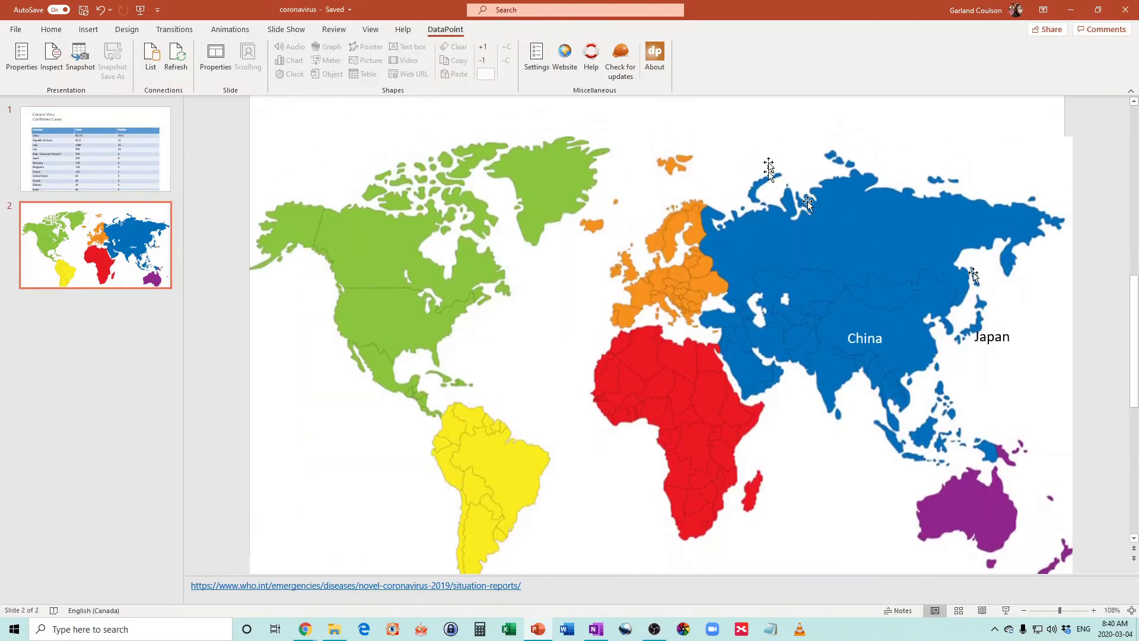
pyautogui.click(104, 166)
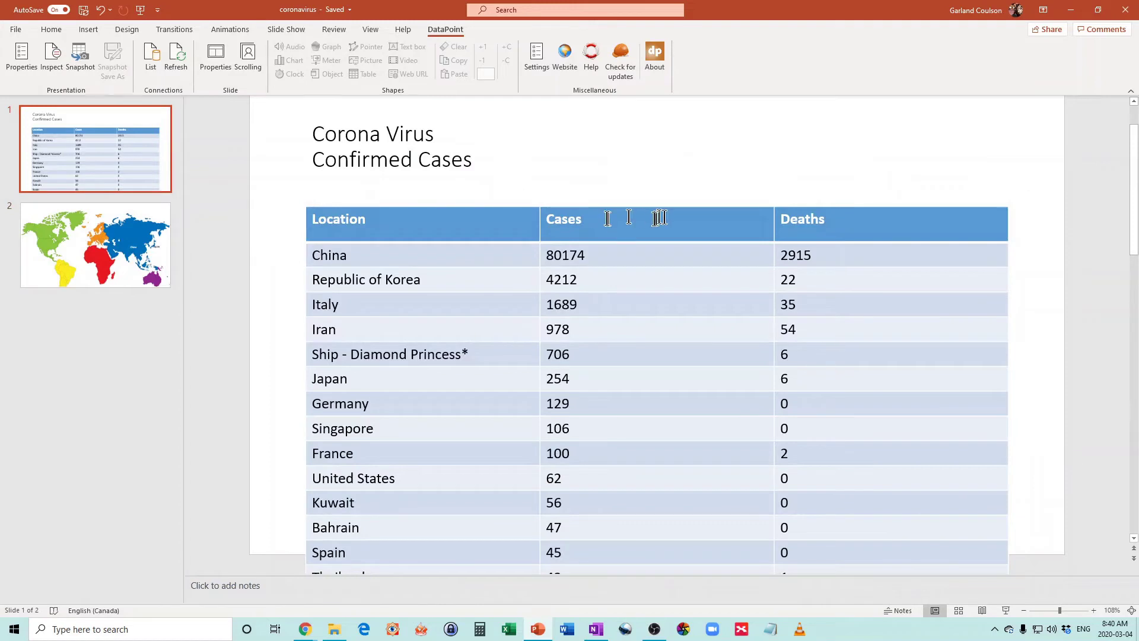
# - Move the slide title toward the slide's left edge
pyautogui.click(485, 163)
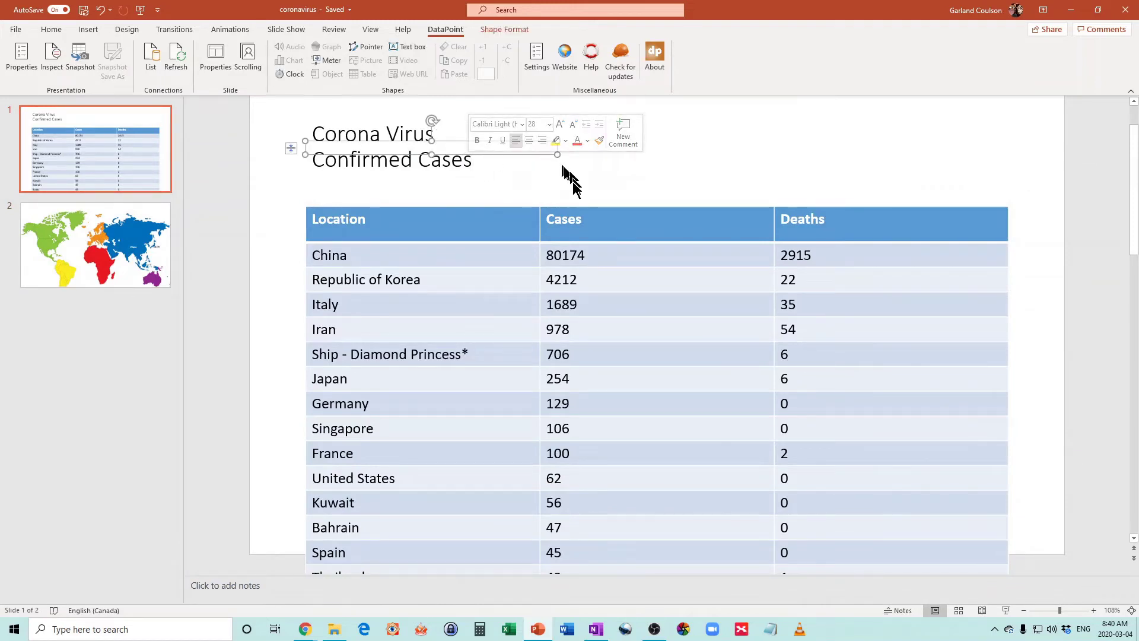
pyautogui.click(625, 216)
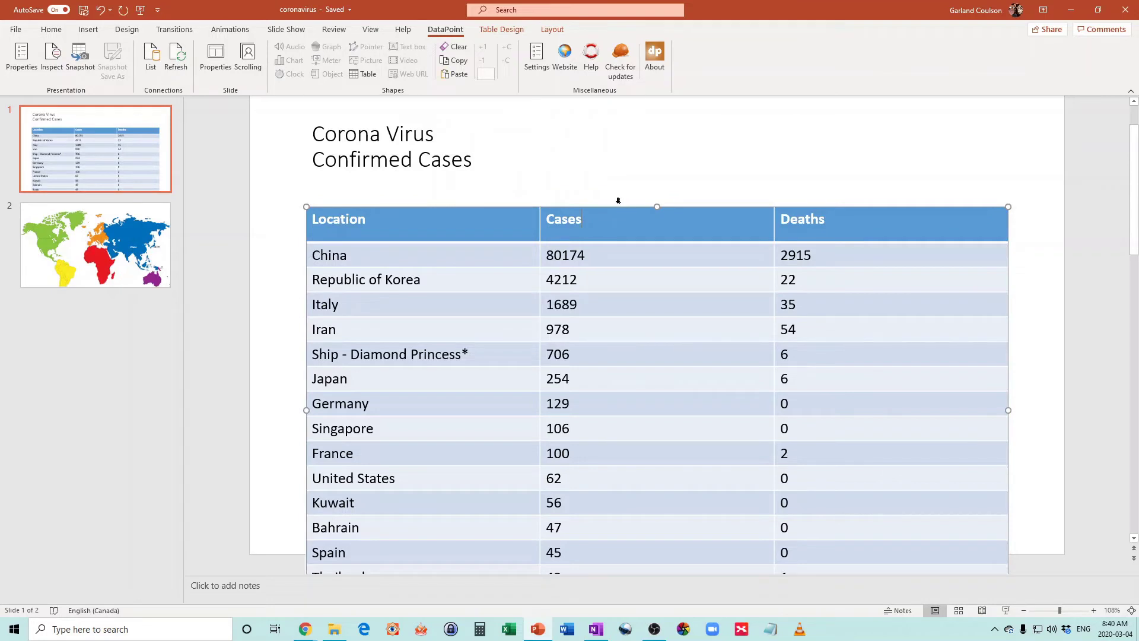
pyautogui.click(369, 138)
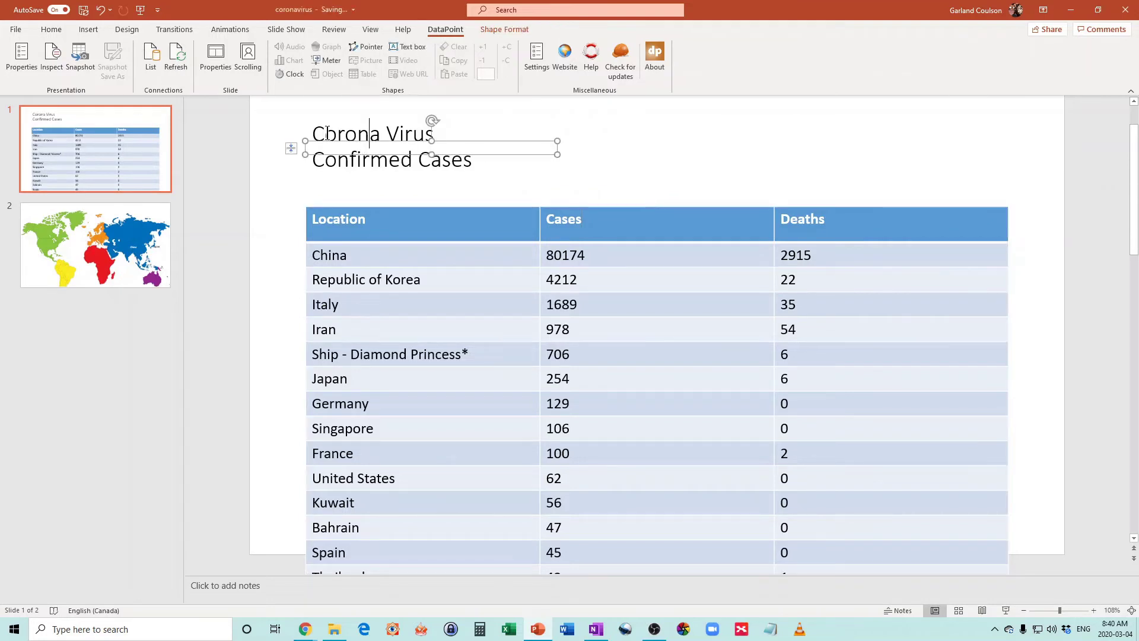
pyautogui.moveTo(303, 146); pyautogui.dragTo(255, 156)
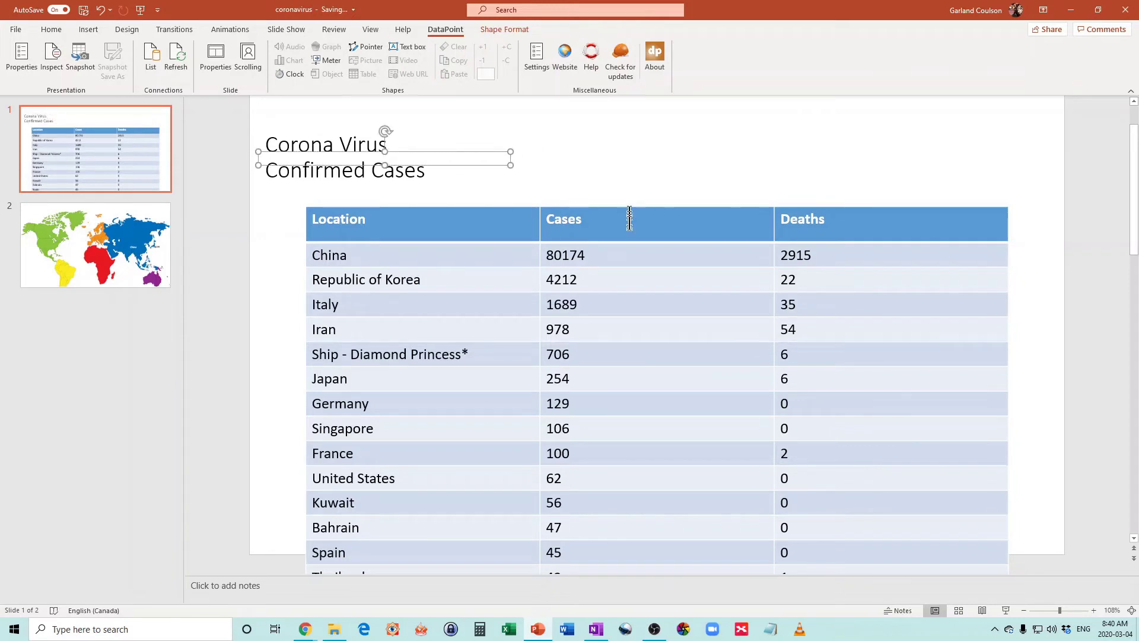
# - Narrow the table and place it on the slide's right side beside the title
pyautogui.moveTo(1005, 265); pyautogui.dragTo(1103, 165)
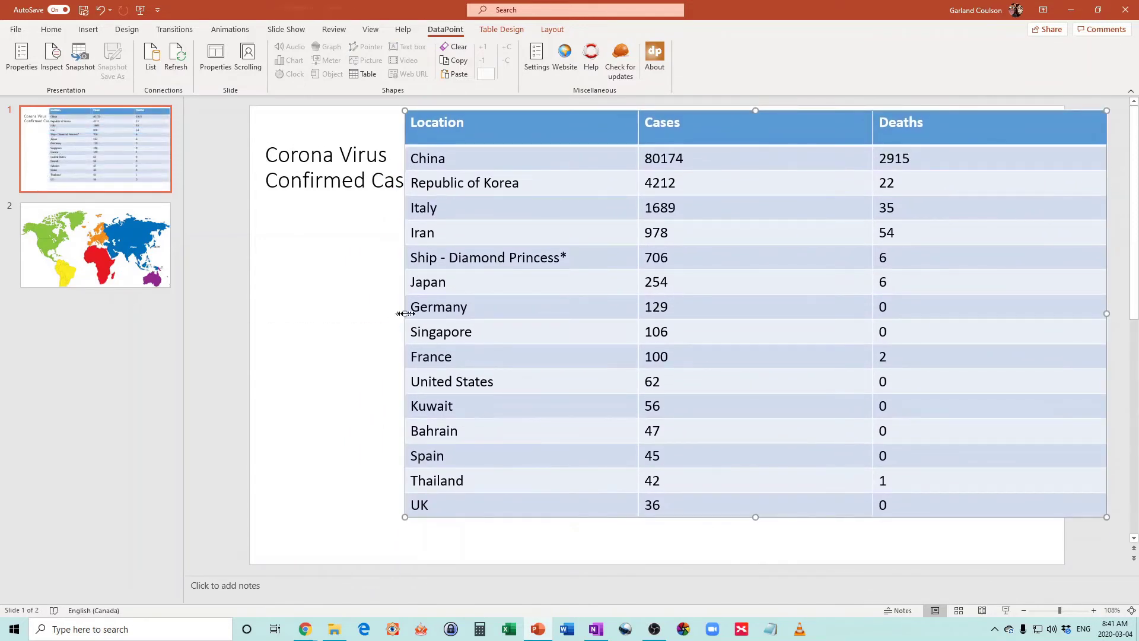
pyautogui.moveTo(404, 313); pyautogui.dragTo(514, 315)
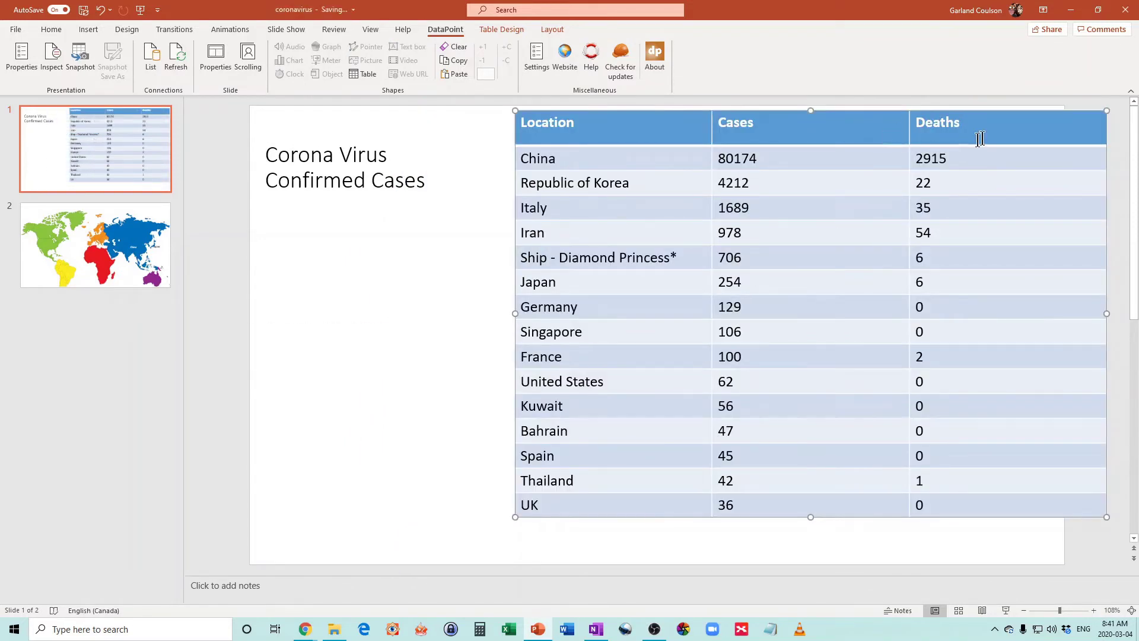
pyautogui.moveTo(956, 132)
pyautogui.moveTo(906, 111); pyautogui.dragTo(854, 123)
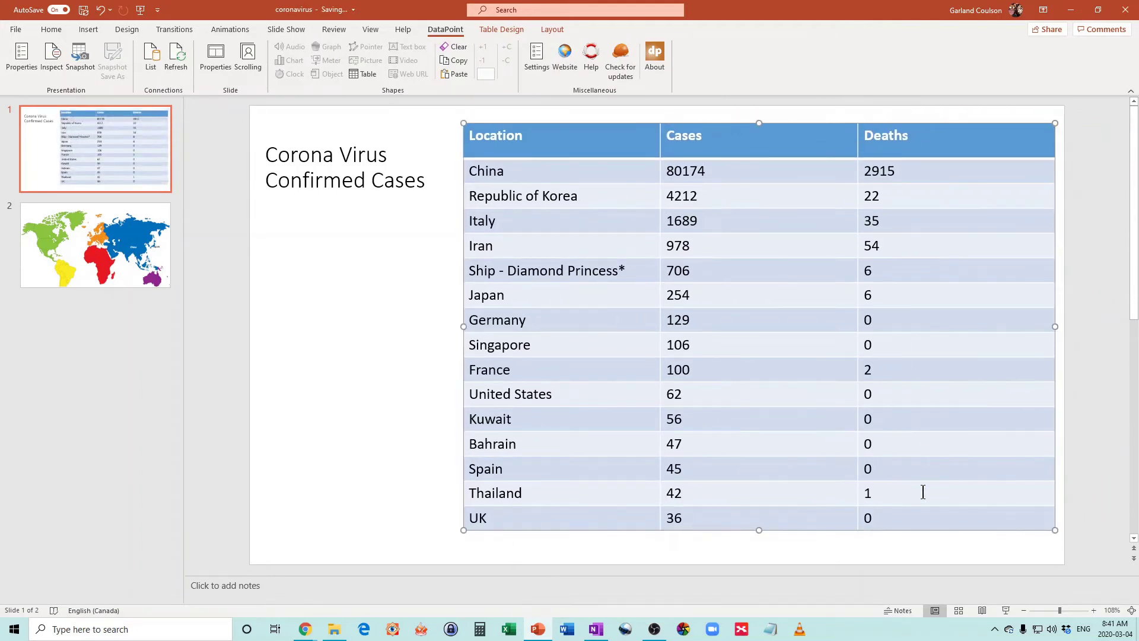
pyautogui.scroll(-2, 923, 492)
pyautogui.click(148, 165)
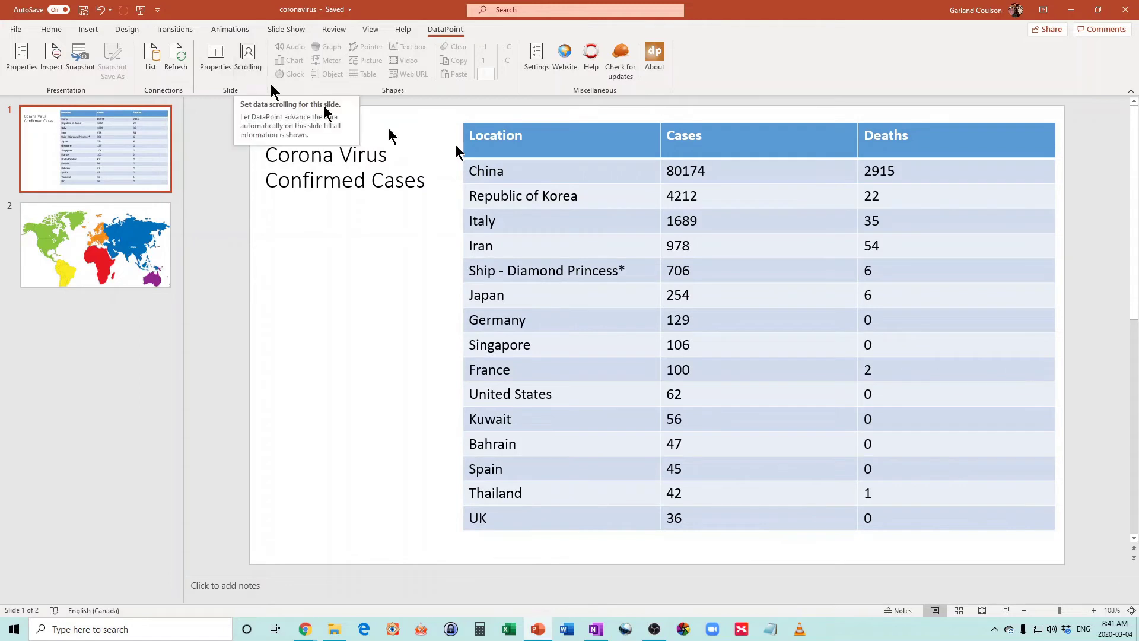
# - Enable slide 1 data scrolling for Coronovirus WHO, stepping 15 rows every 5.0 seconds
pyautogui.click(246, 55)
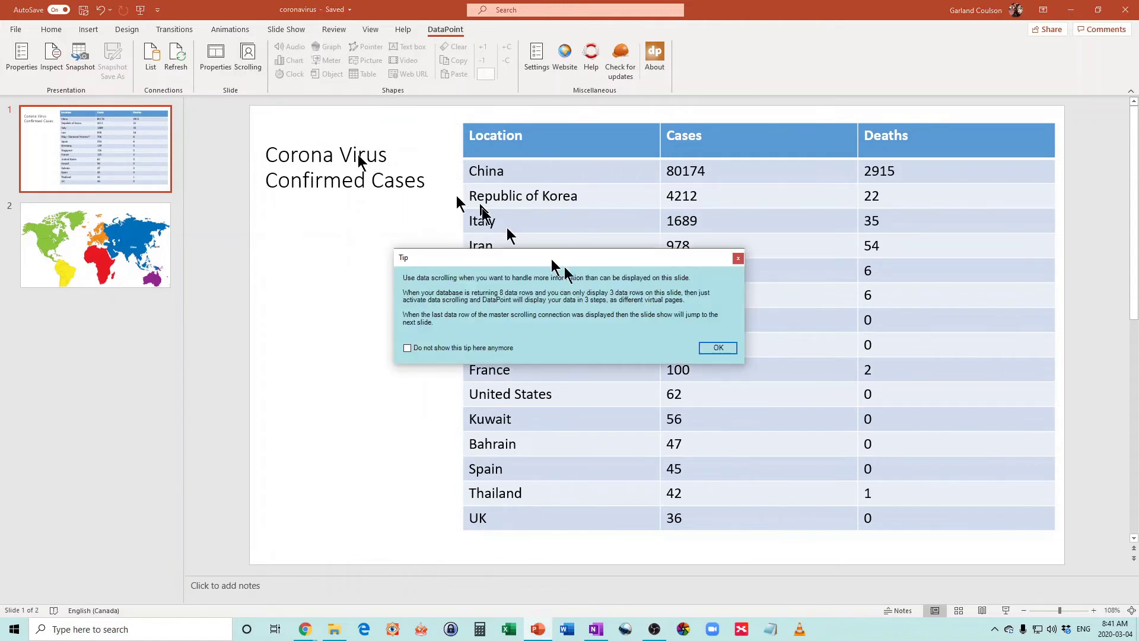
pyautogui.click(719, 348)
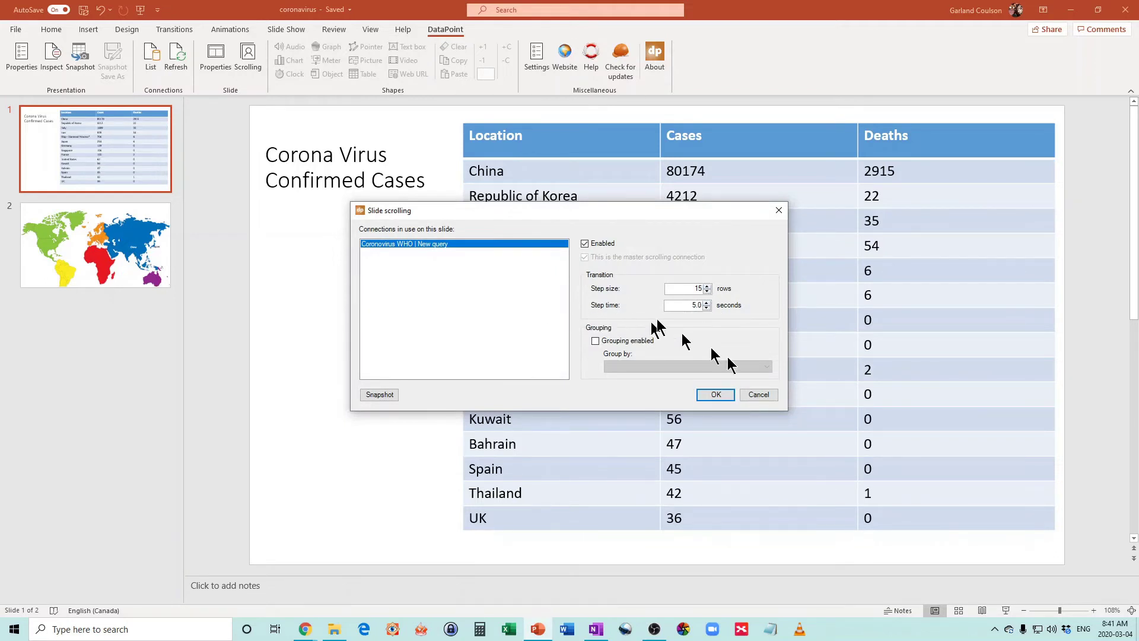
pyautogui.click(727, 397)
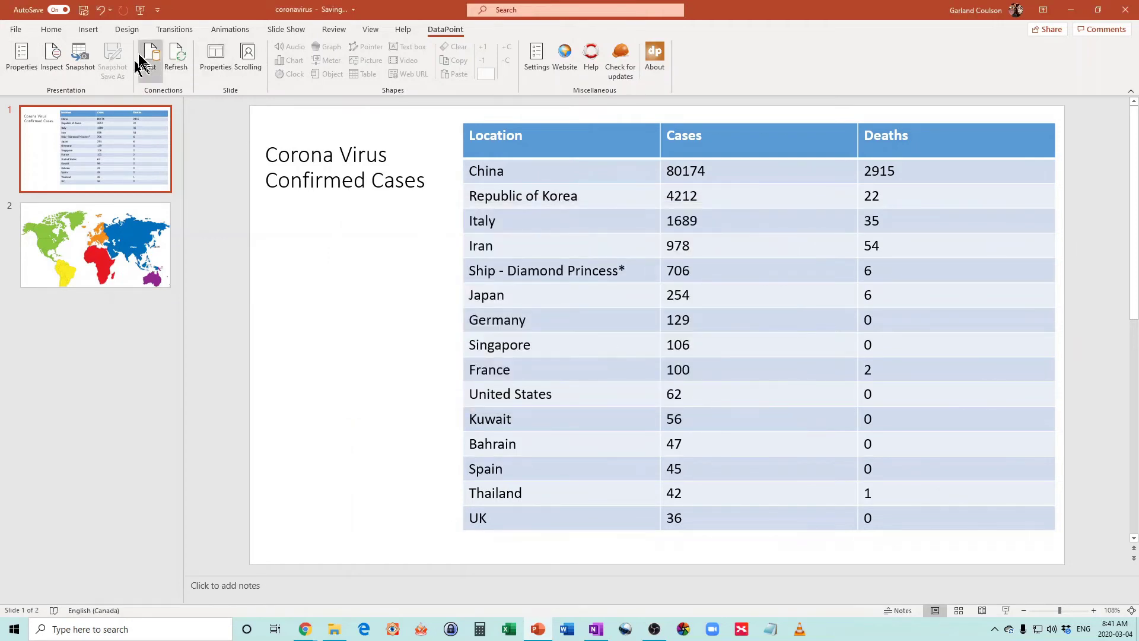
pyautogui.click(291, 29)
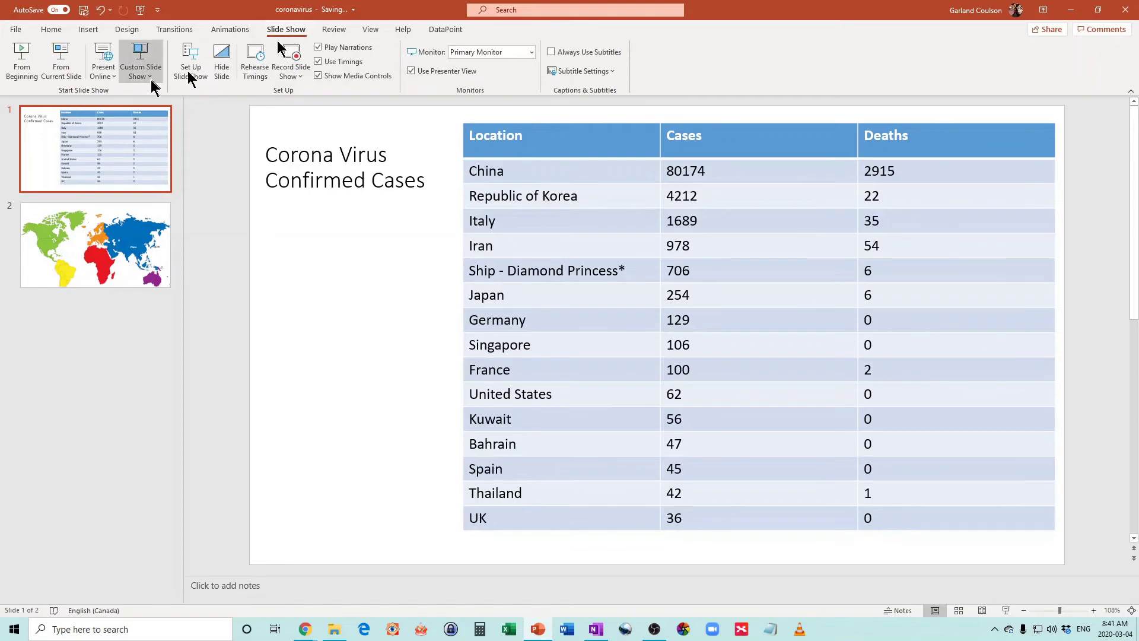
# - Run the show from slide 1 to watch the table scroll, then open the slide 2 world map
pyautogui.click(74, 74)
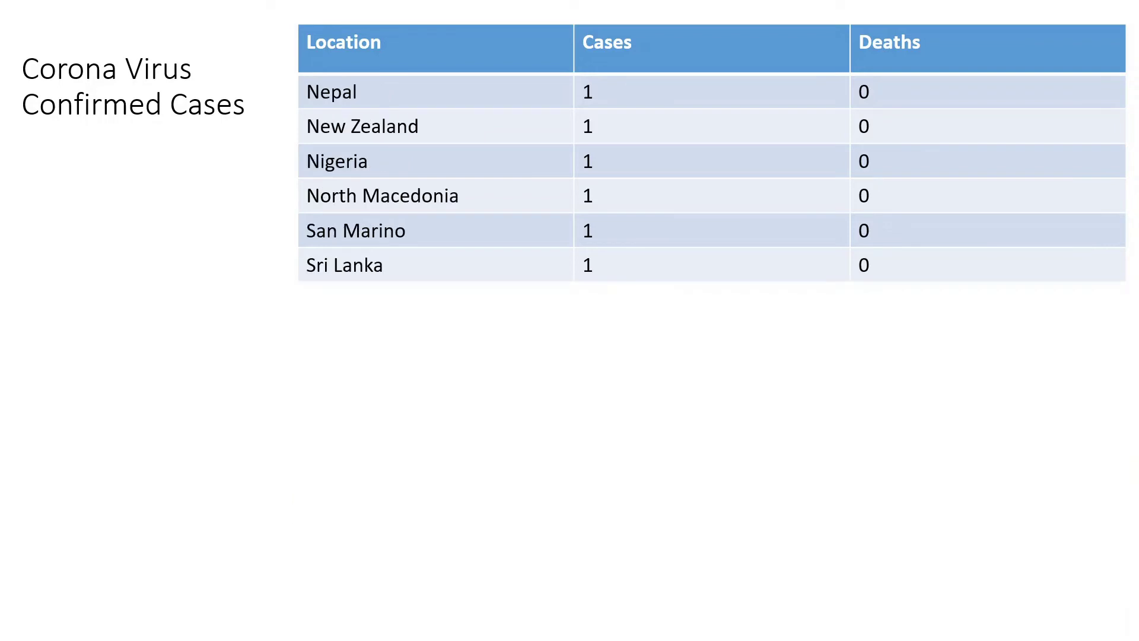
pyautogui.press('Escape')
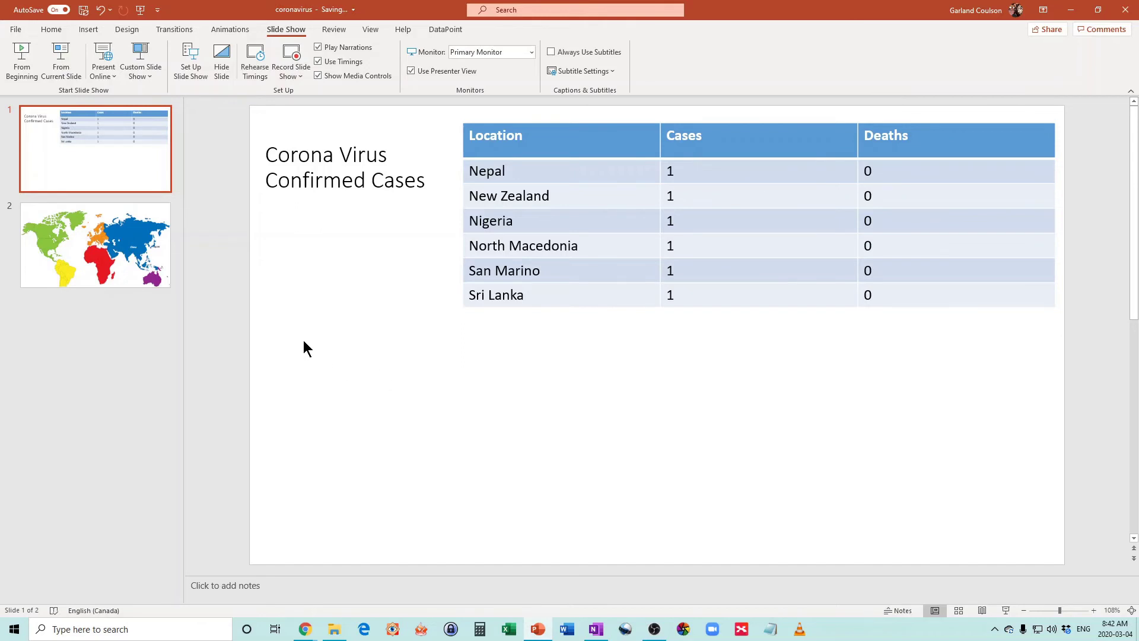
pyautogui.click(118, 249)
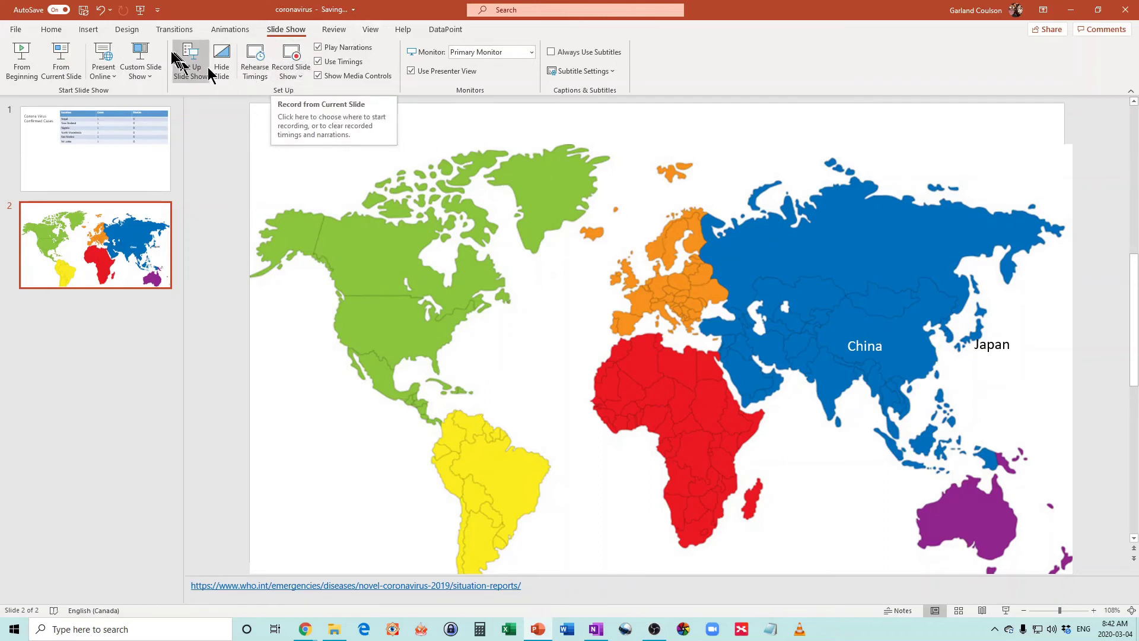
# - Draw a small empty text box just right of the China label on the world map
pyautogui.click(89, 30)
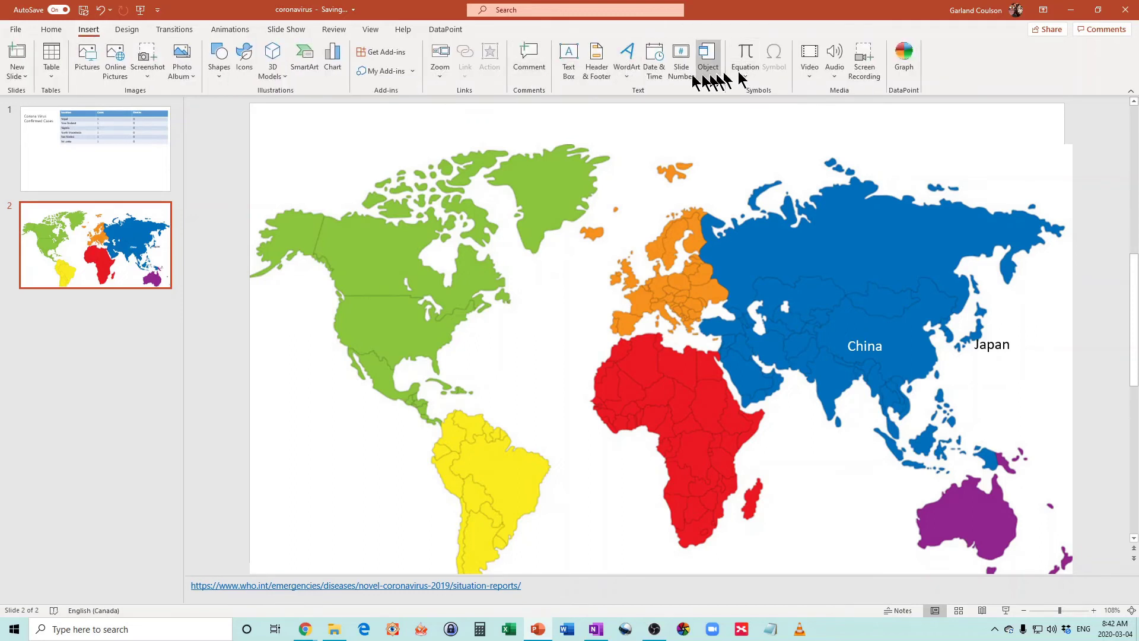
pyautogui.click(568, 69)
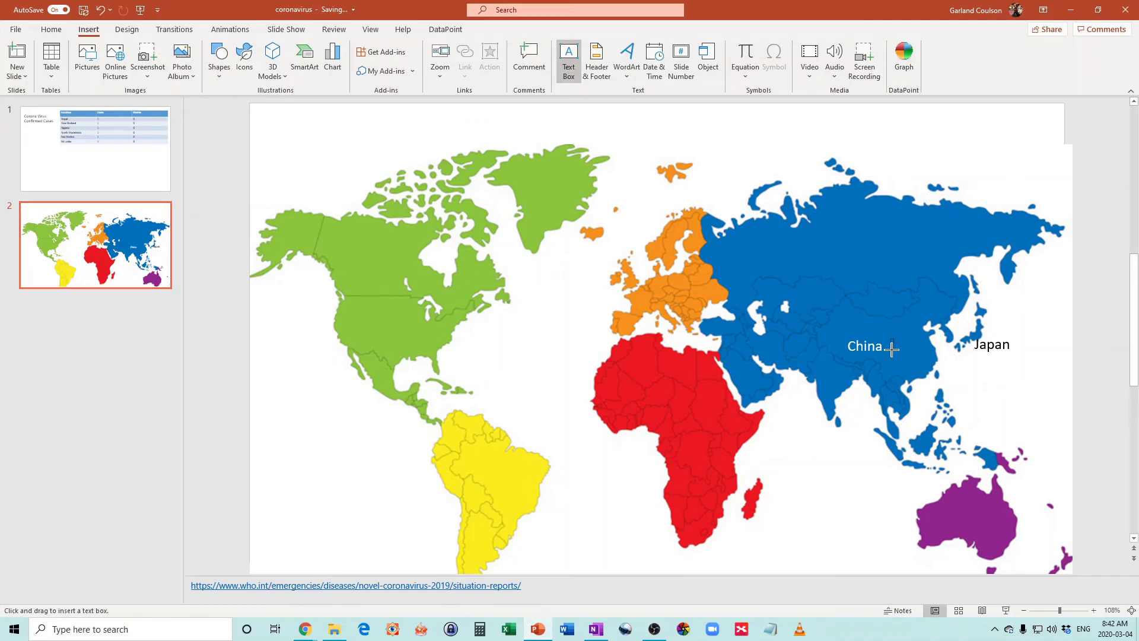
pyautogui.moveTo(889, 338); pyautogui.dragTo(929, 363)
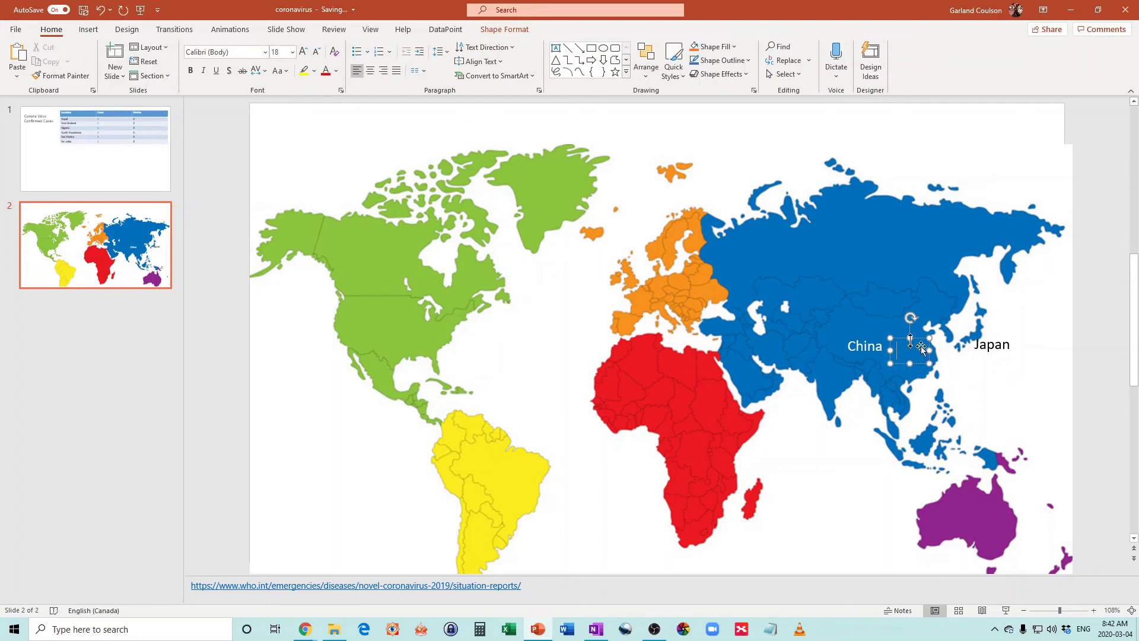
pyautogui.click(444, 30)
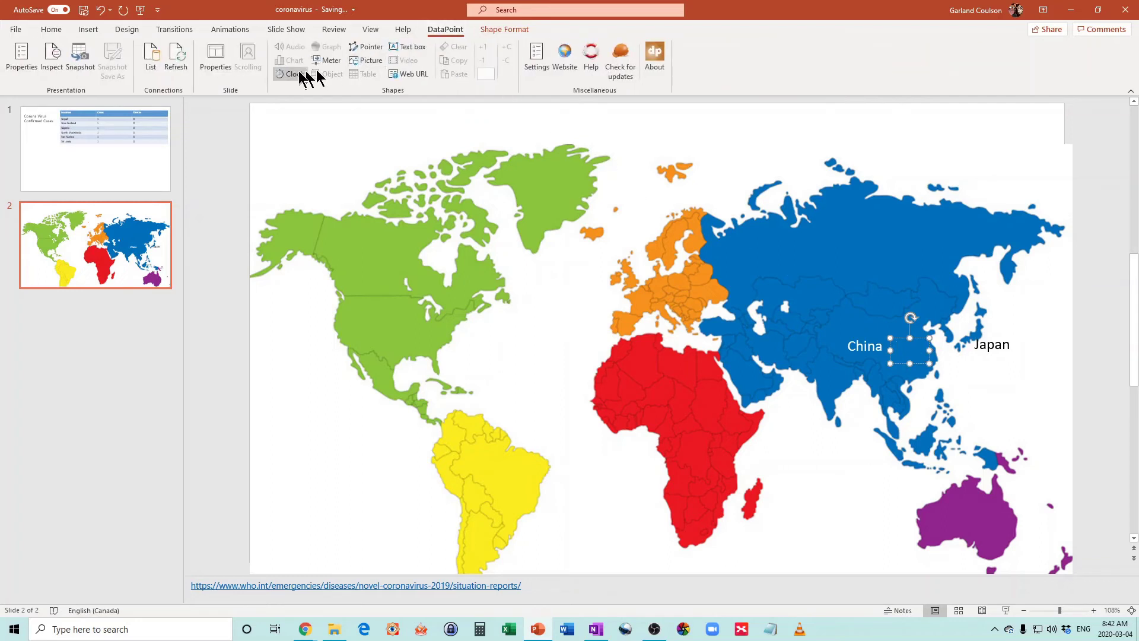
# - Link the China text box to the Cases column so it shows 80174 on one line
pyautogui.click(407, 47)
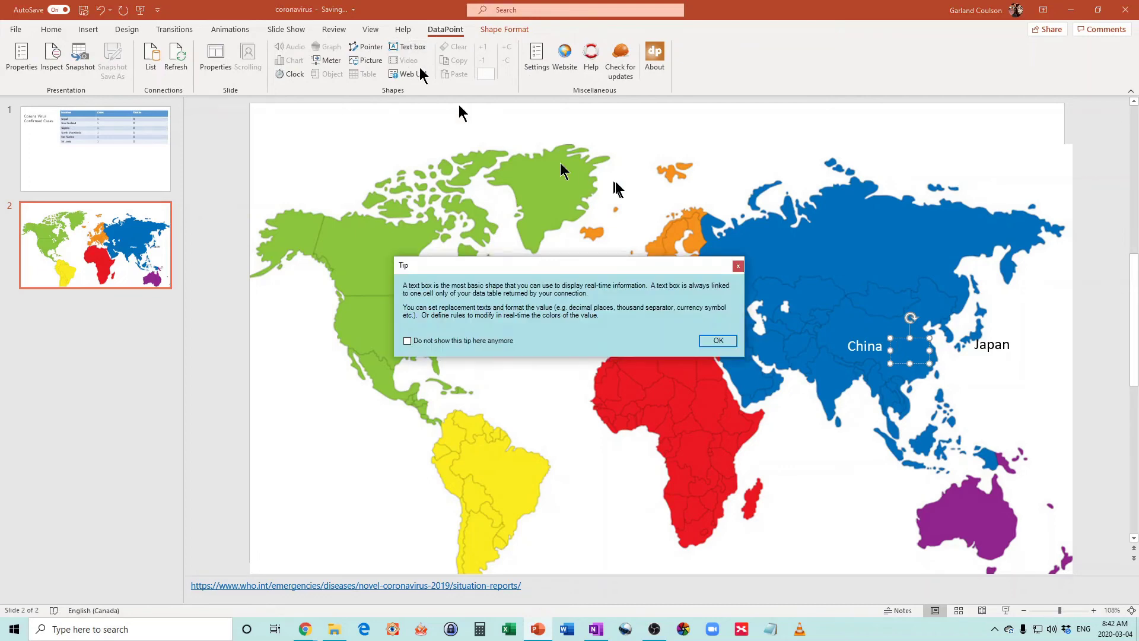
pyautogui.click(719, 340)
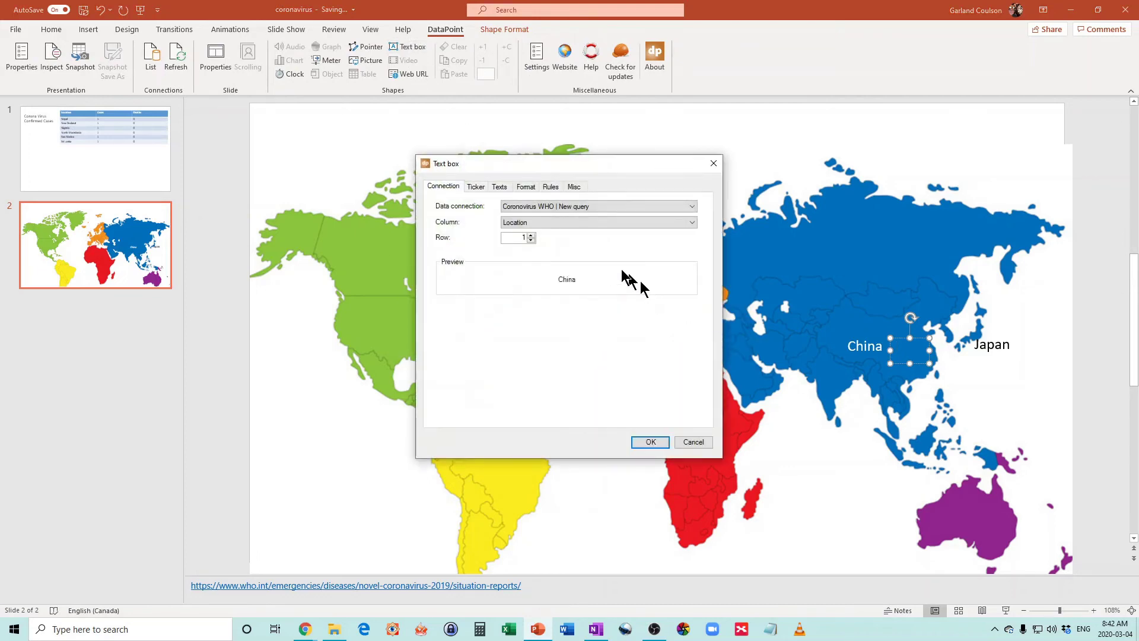
pyautogui.click(555, 221)
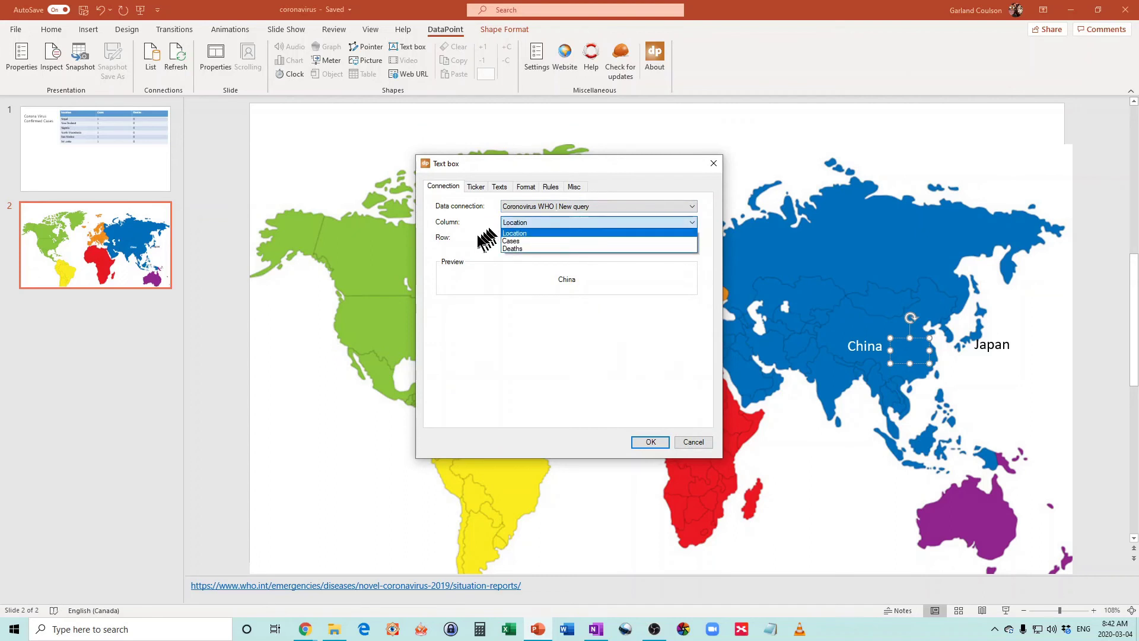
pyautogui.click(520, 229)
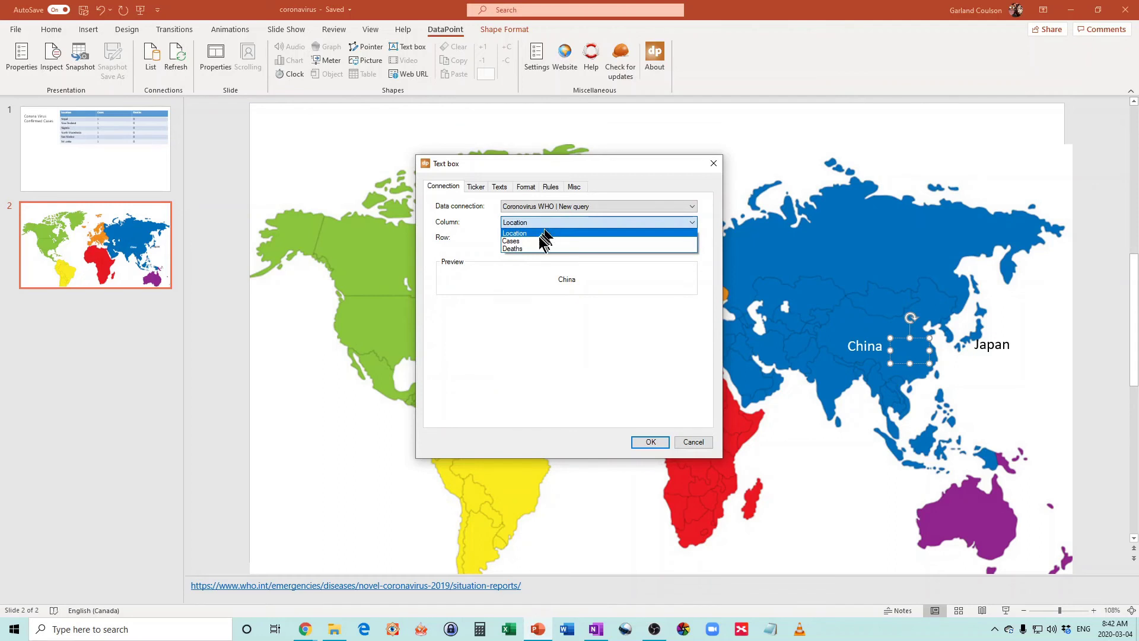
pyautogui.click(535, 240)
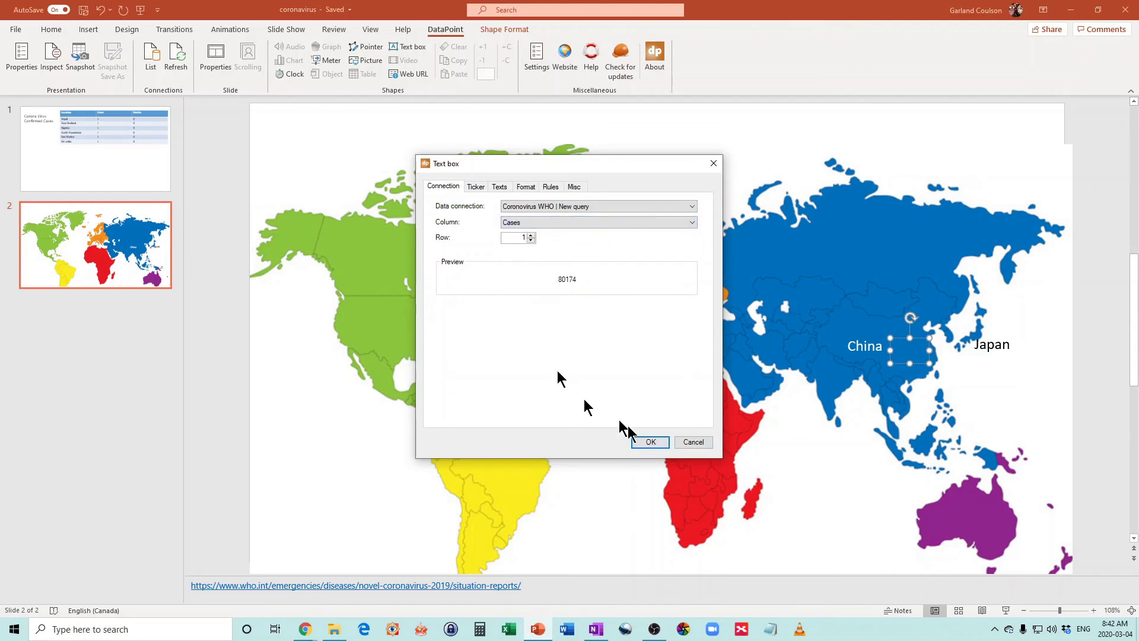
pyautogui.click(646, 441)
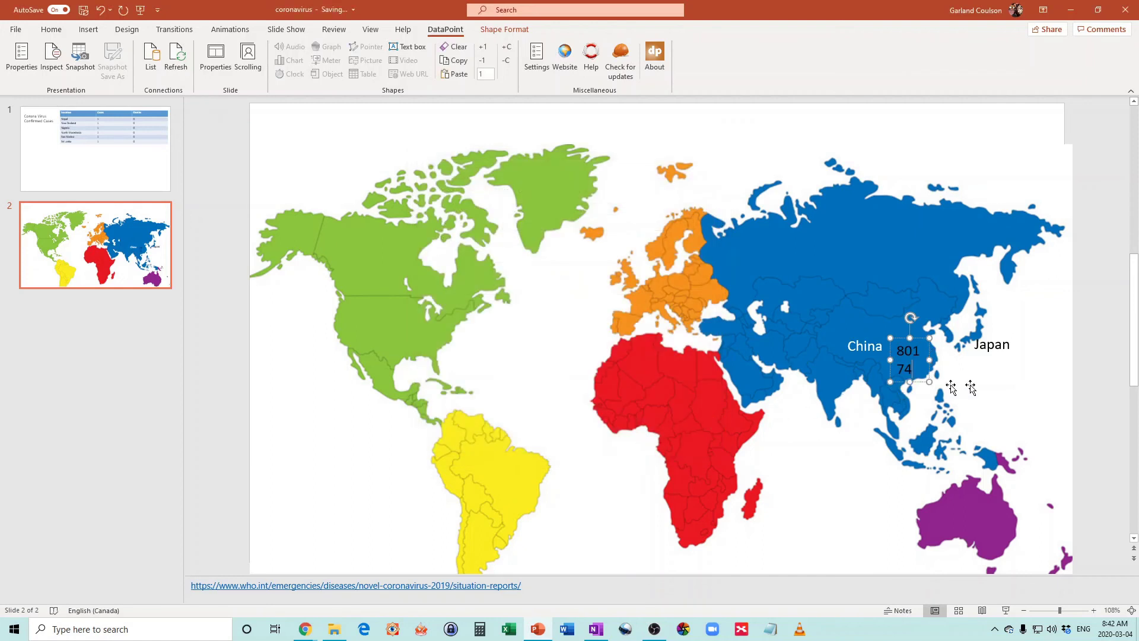
pyautogui.moveTo(933, 360)
pyautogui.mouseDown()
pyautogui.moveTo(946, 359)
pyautogui.moveTo(926, 333)
pyautogui.moveTo(916, 348)
pyautogui.moveTo(936, 348)
pyautogui.mouseUp()
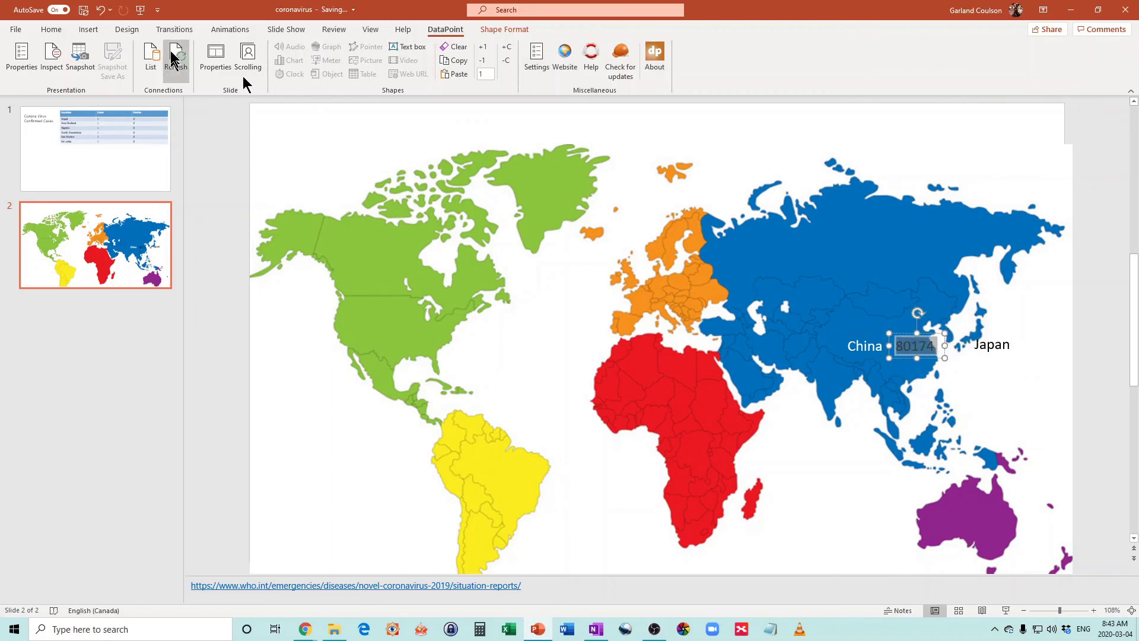
# - Format the 80174 figure as white text at 14 pt
pyautogui.click(52, 29)
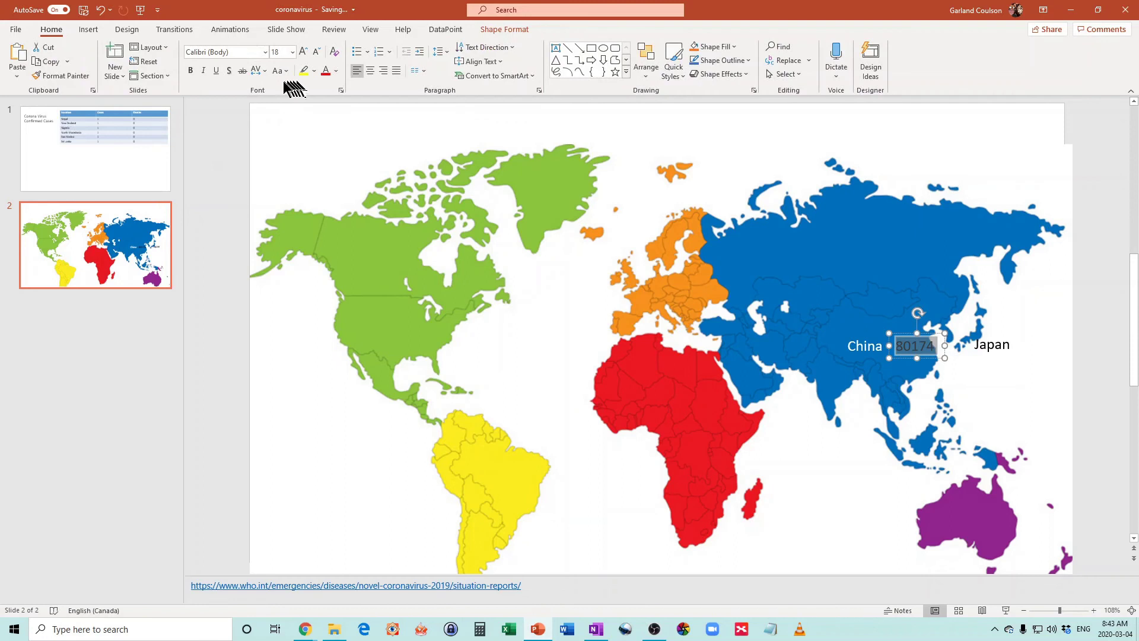
pyautogui.click(336, 71)
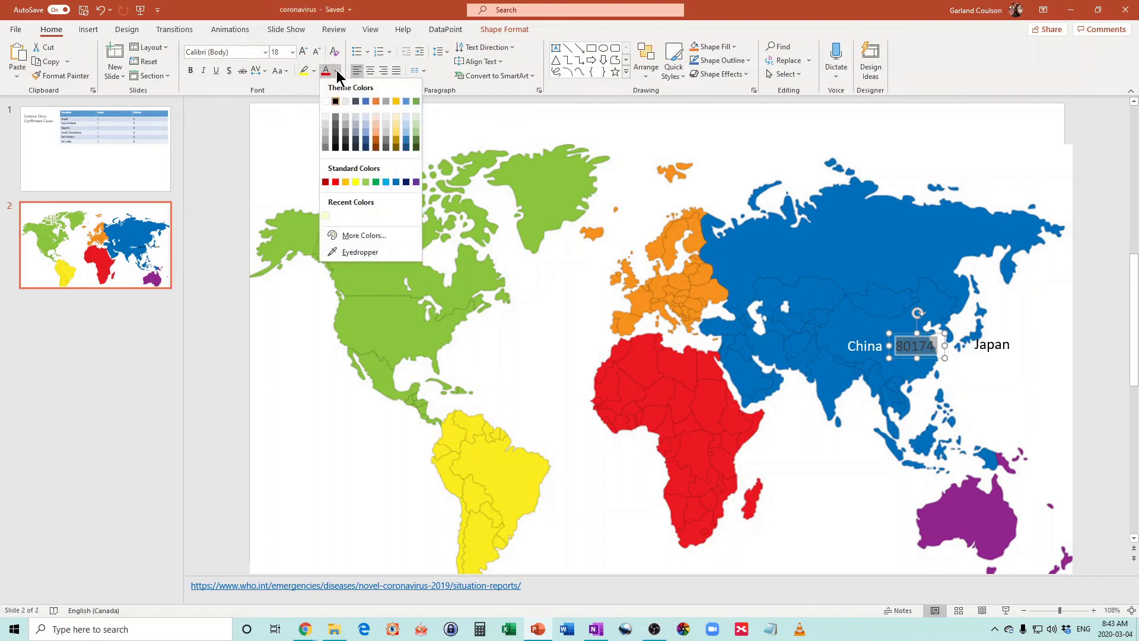
pyautogui.click(325, 101)
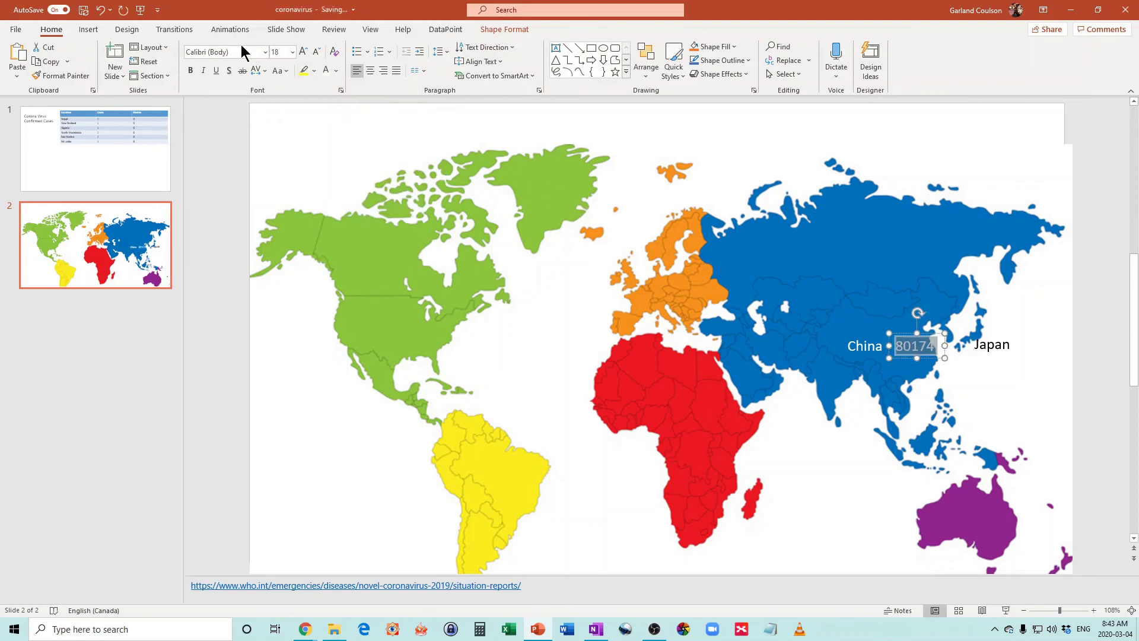
pyautogui.click(316, 52)
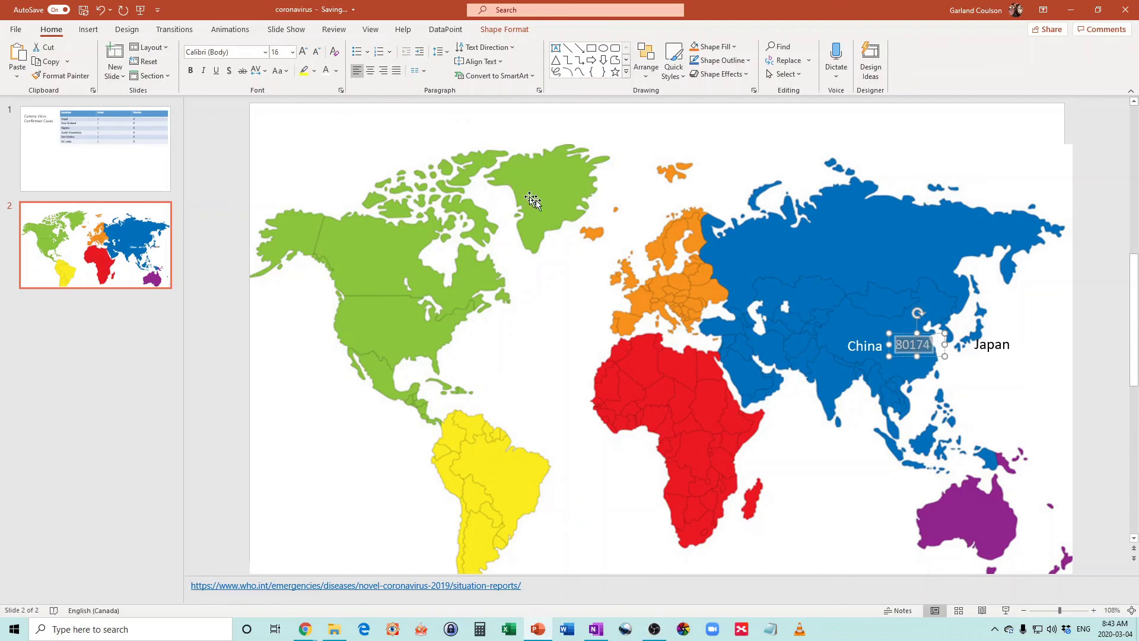
pyautogui.click(316, 52)
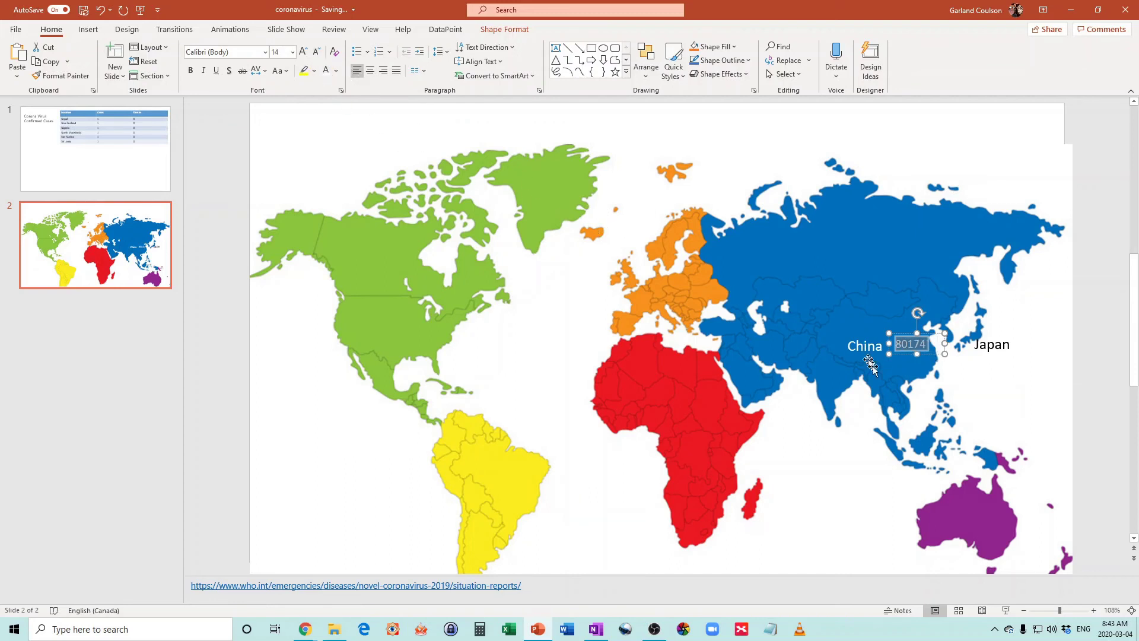
# - Nudge the 80174 box slightly down-left so it sits snugly beside China
pyautogui.click(919, 341)
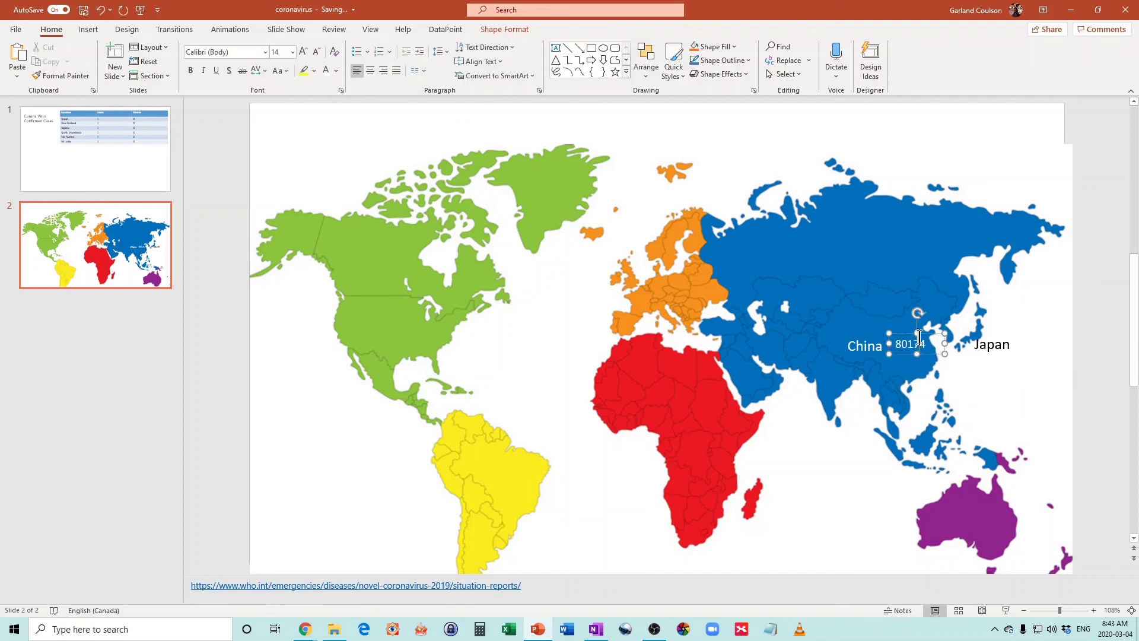
pyautogui.moveTo(930, 337); pyautogui.dragTo(928, 340)
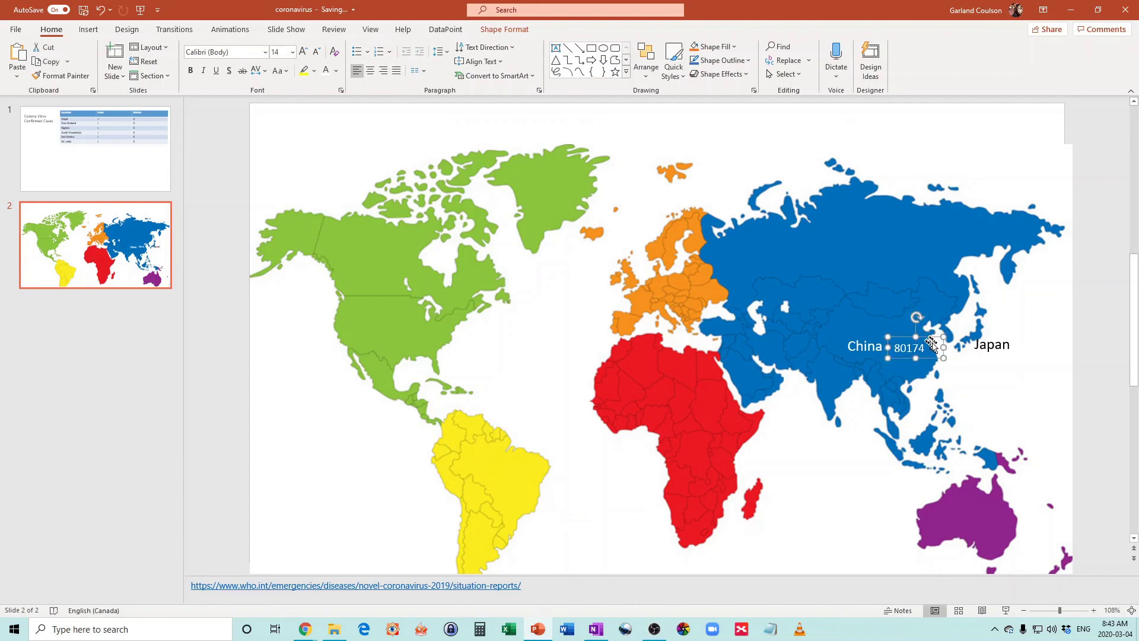
pyautogui.click(958, 367)
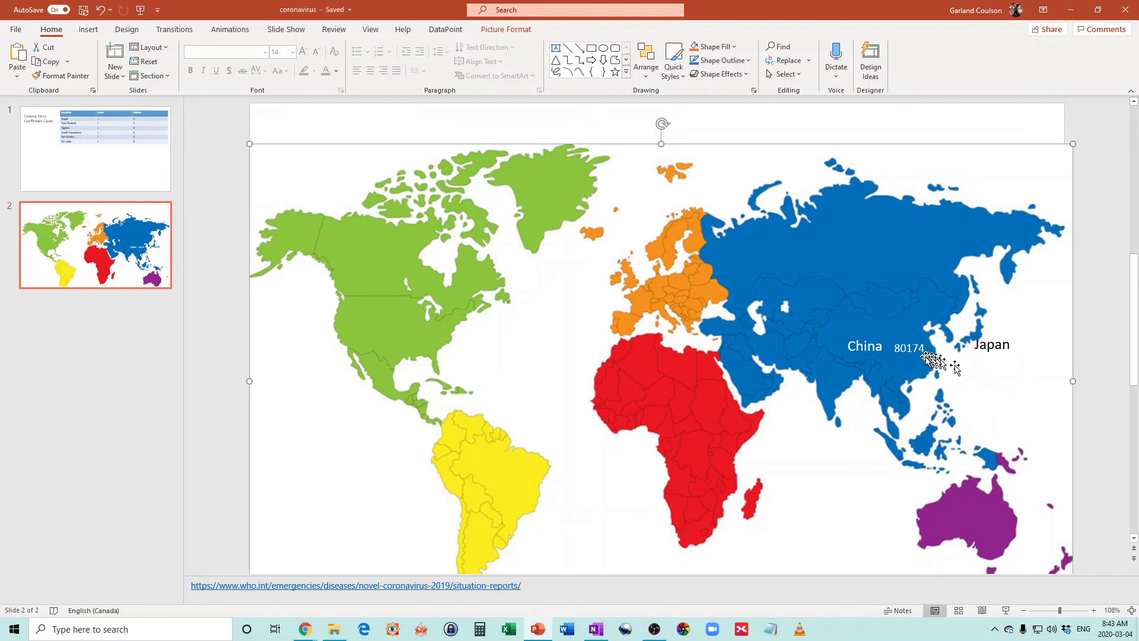
pyautogui.click(923, 344)
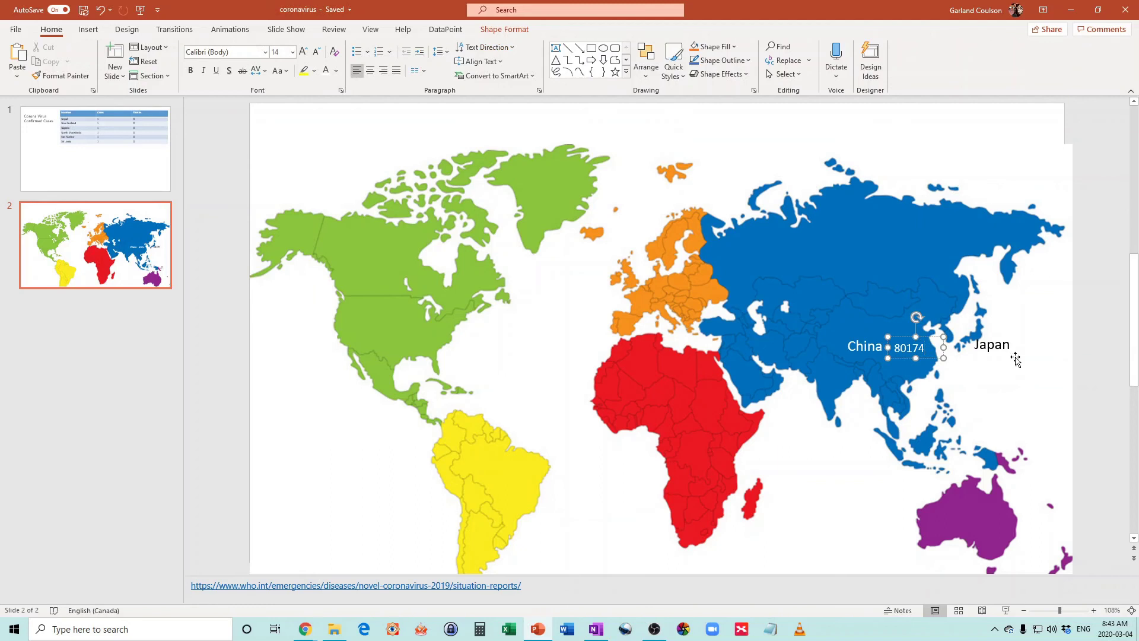
pyautogui.click(1015, 359)
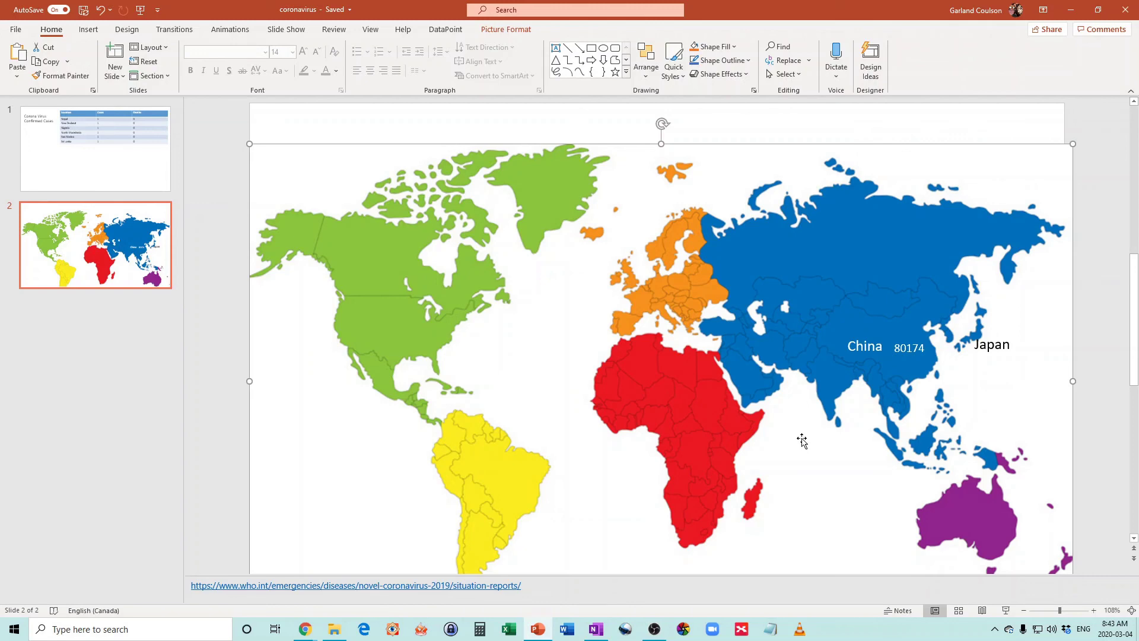
# - Check the case table slide, then review the DataPoint connections list from the map slide without changes
pyautogui.click(139, 150)
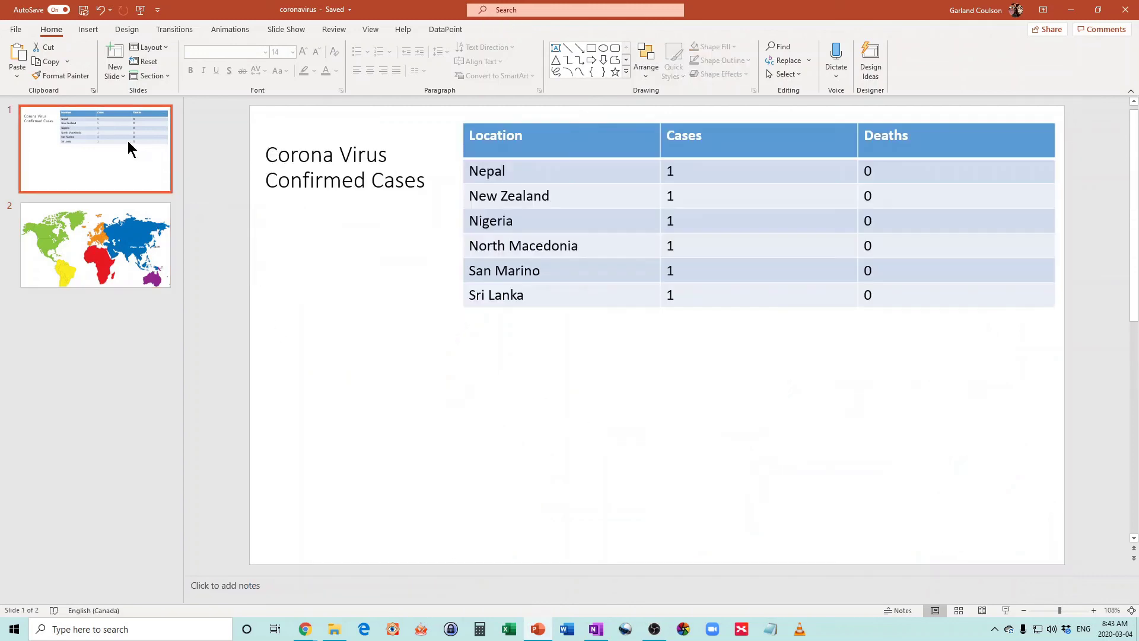
pyautogui.click(113, 267)
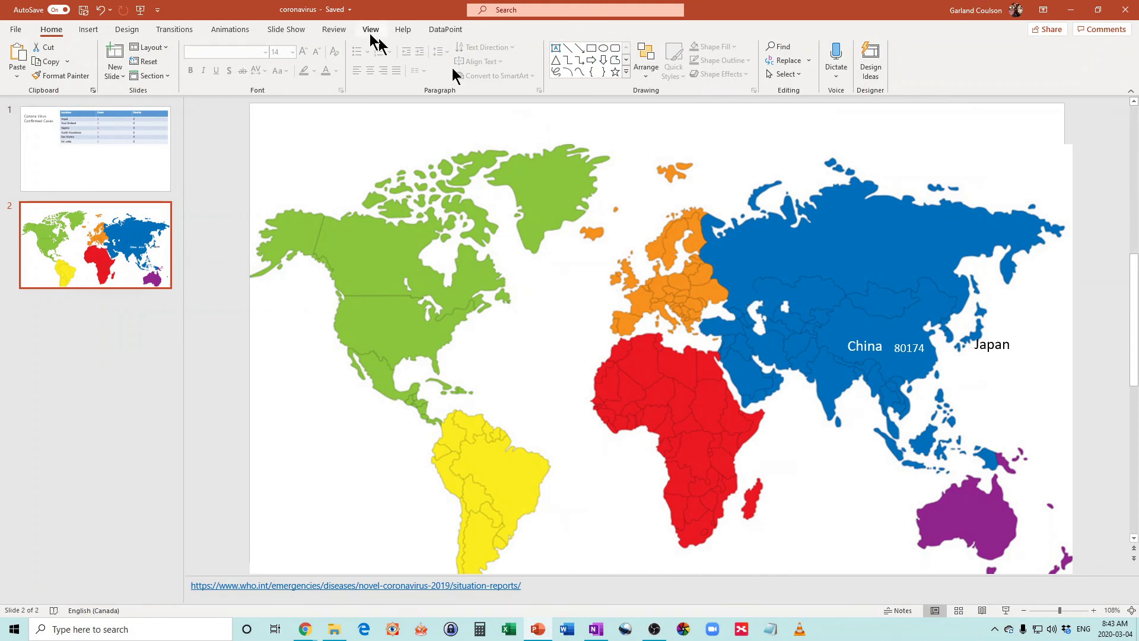
pyautogui.click(451, 33)
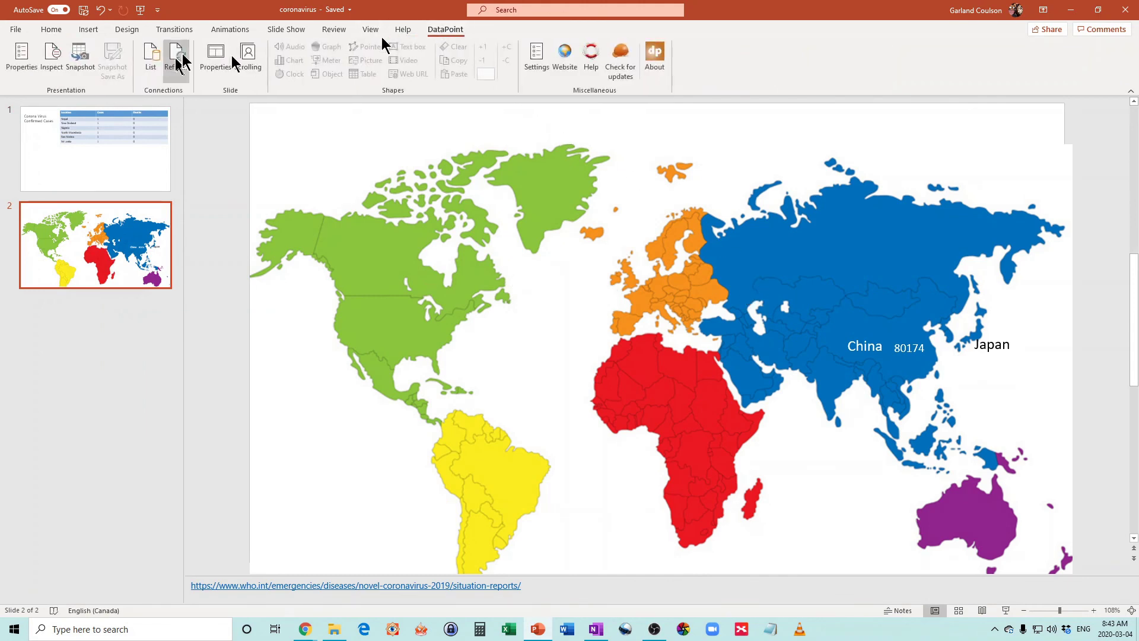
pyautogui.click(150, 57)
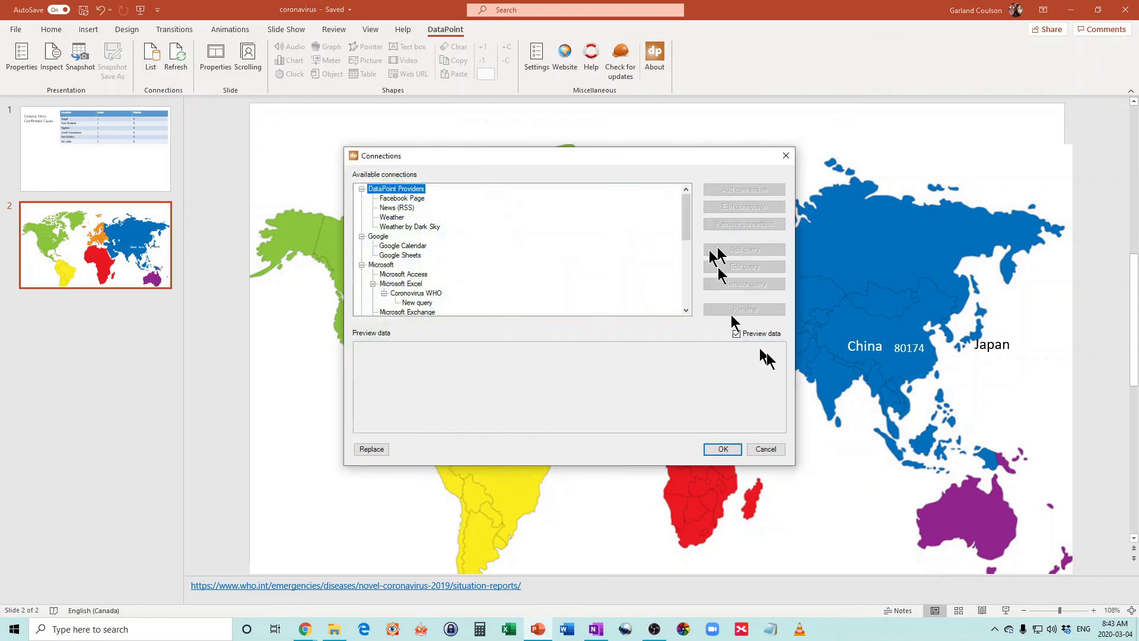
pyautogui.click(766, 449)
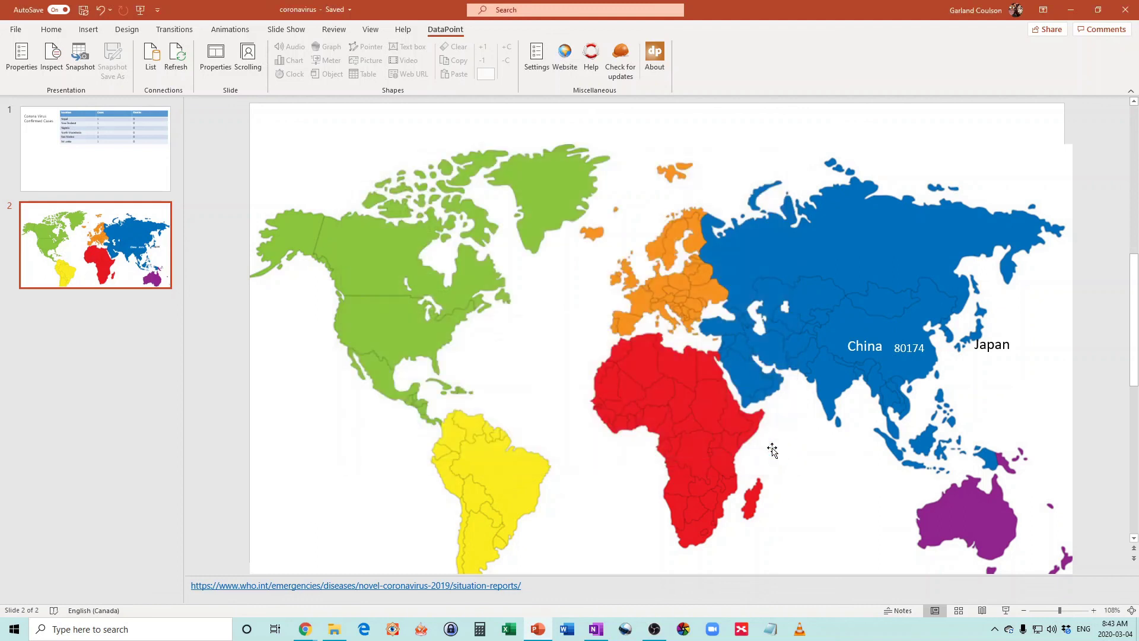